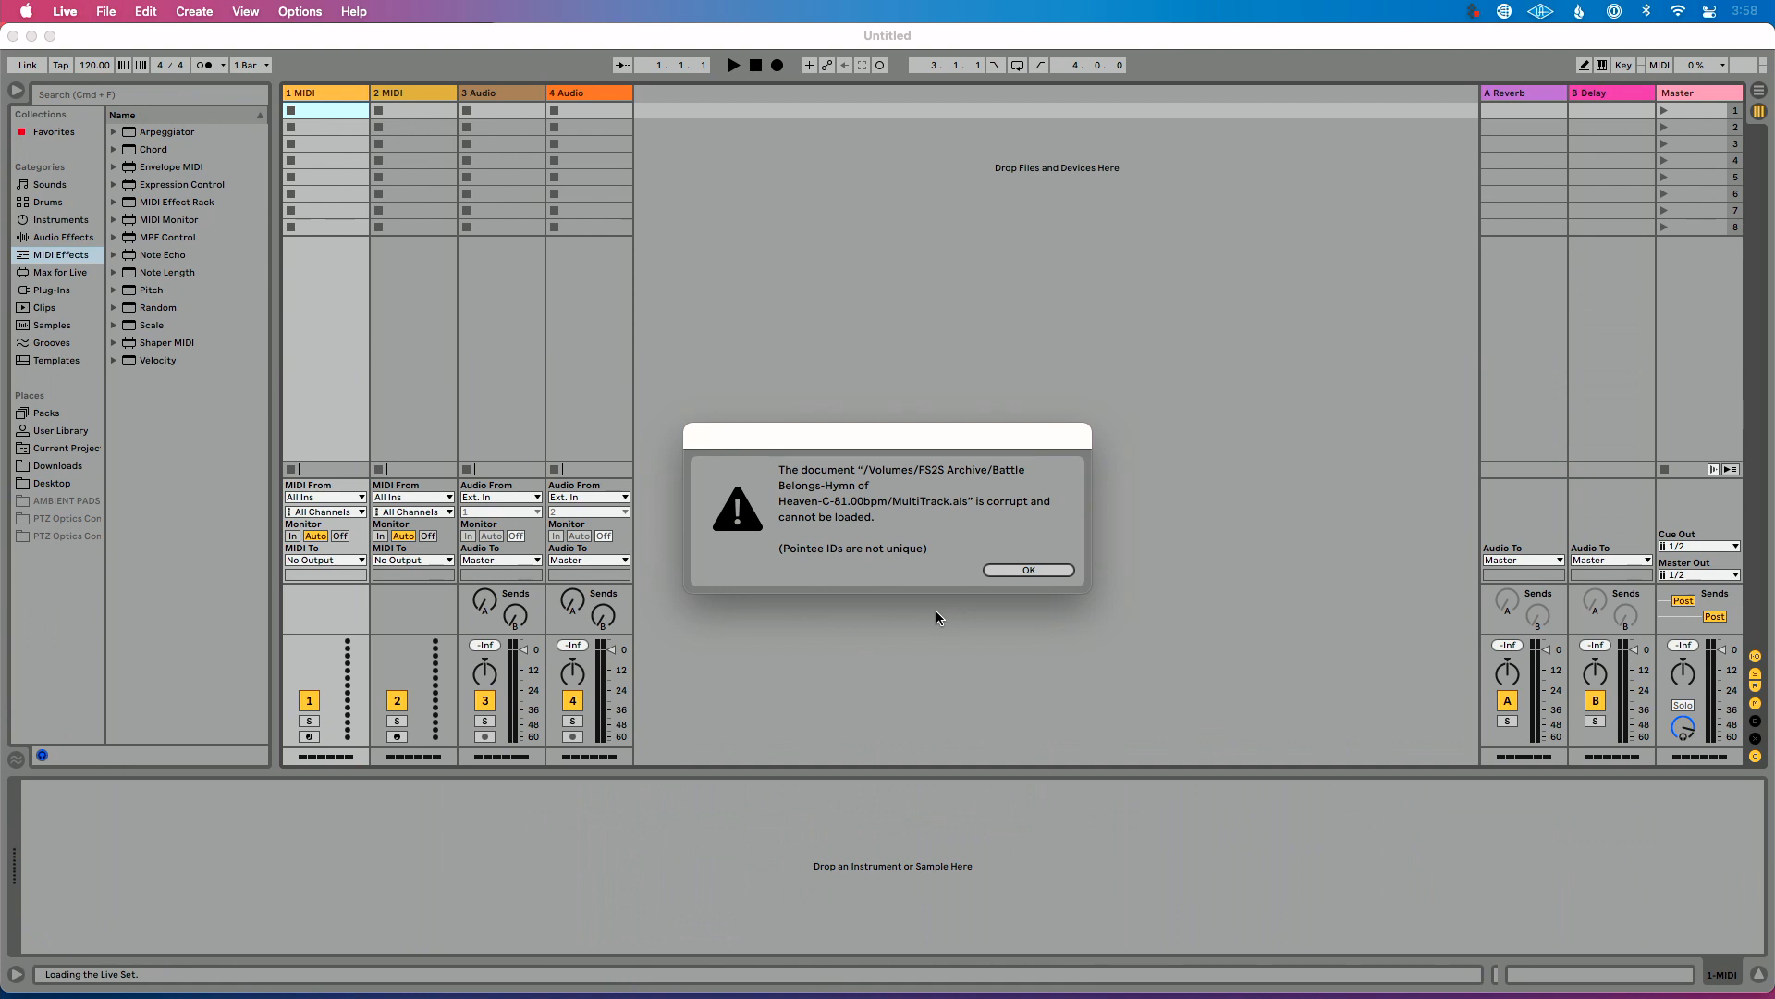
# Step: Switch to Finder and open MultiTrack.als from the Battle Belongs-Hymn of Heaven-C-81.00bpm folder with Ableton Live 10 Suite
pyautogui.press('super+Tab')
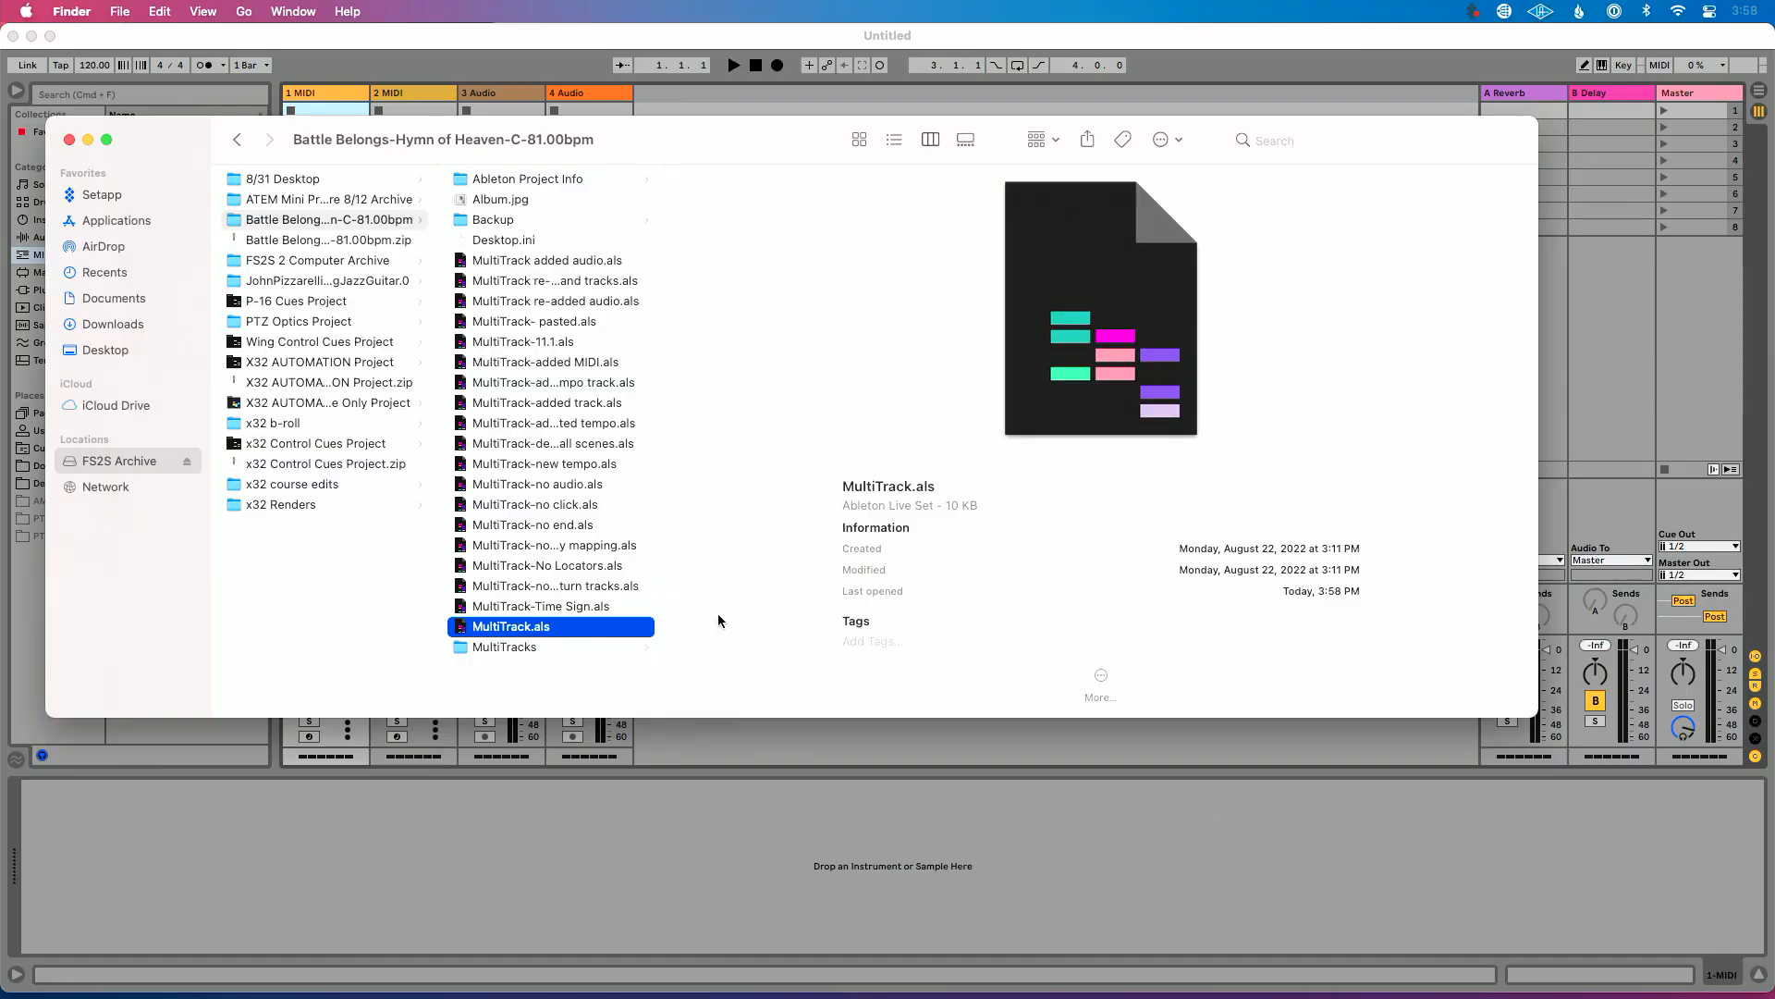
pyautogui.rightClick(614, 630)
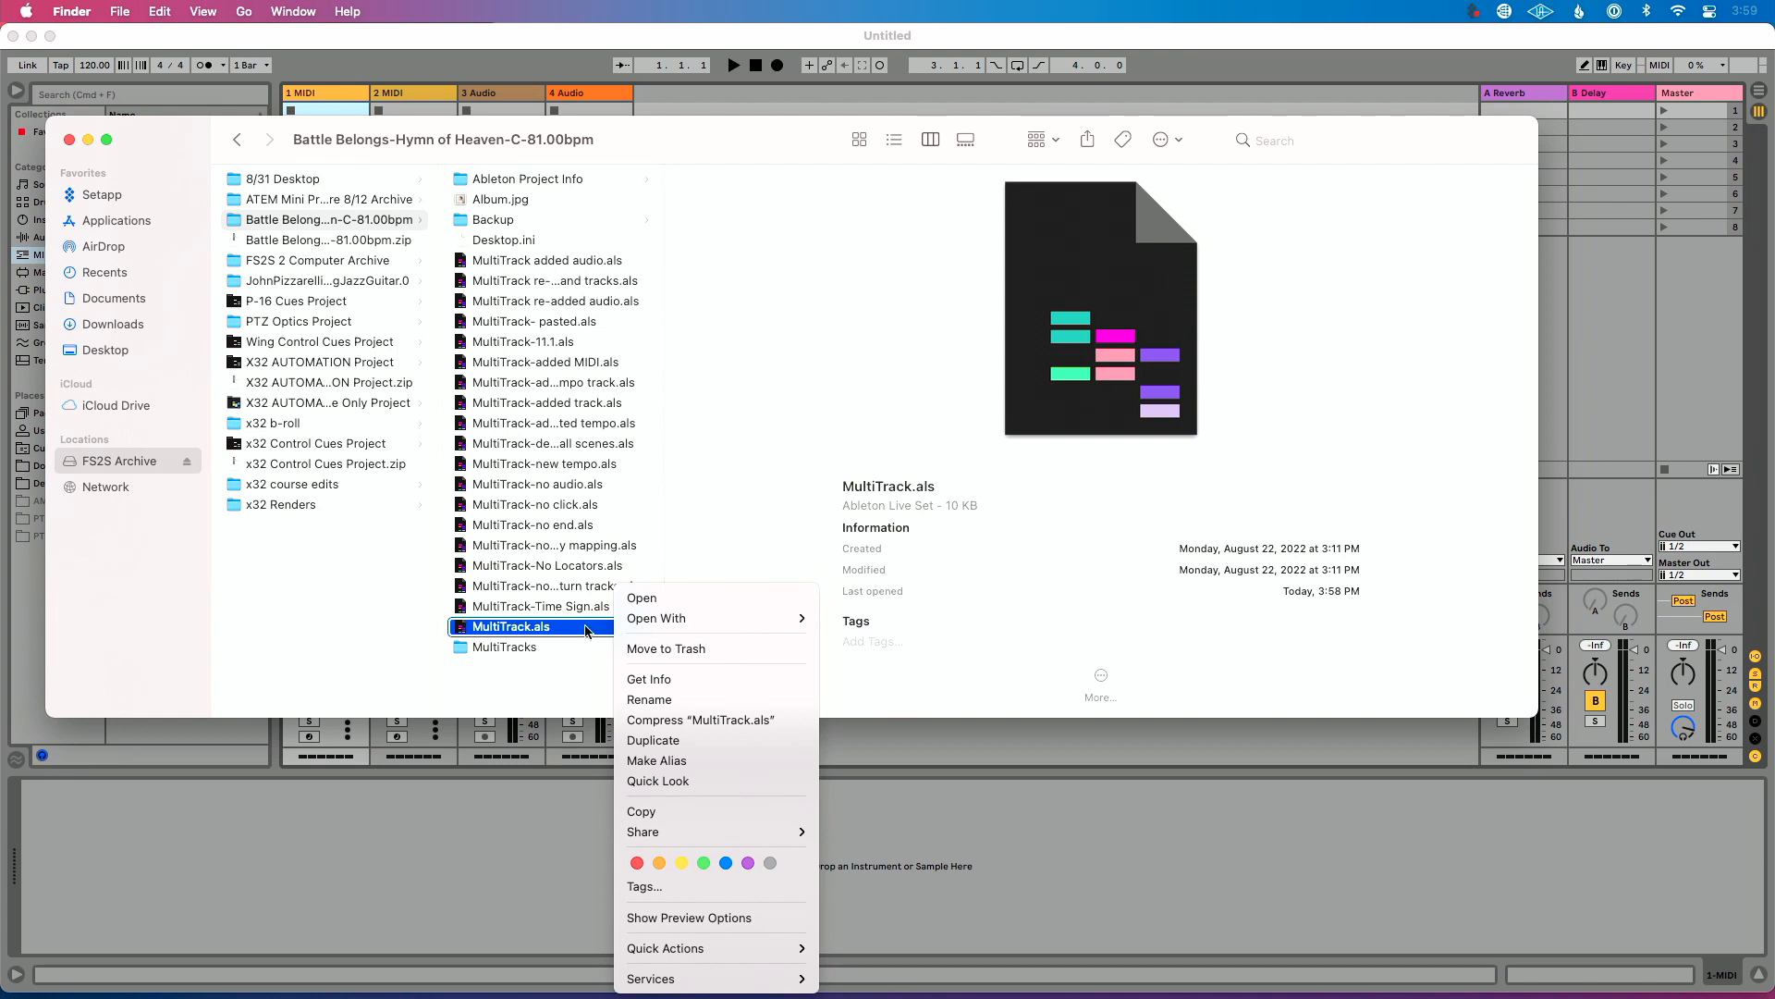
pyautogui.click(572, 635)
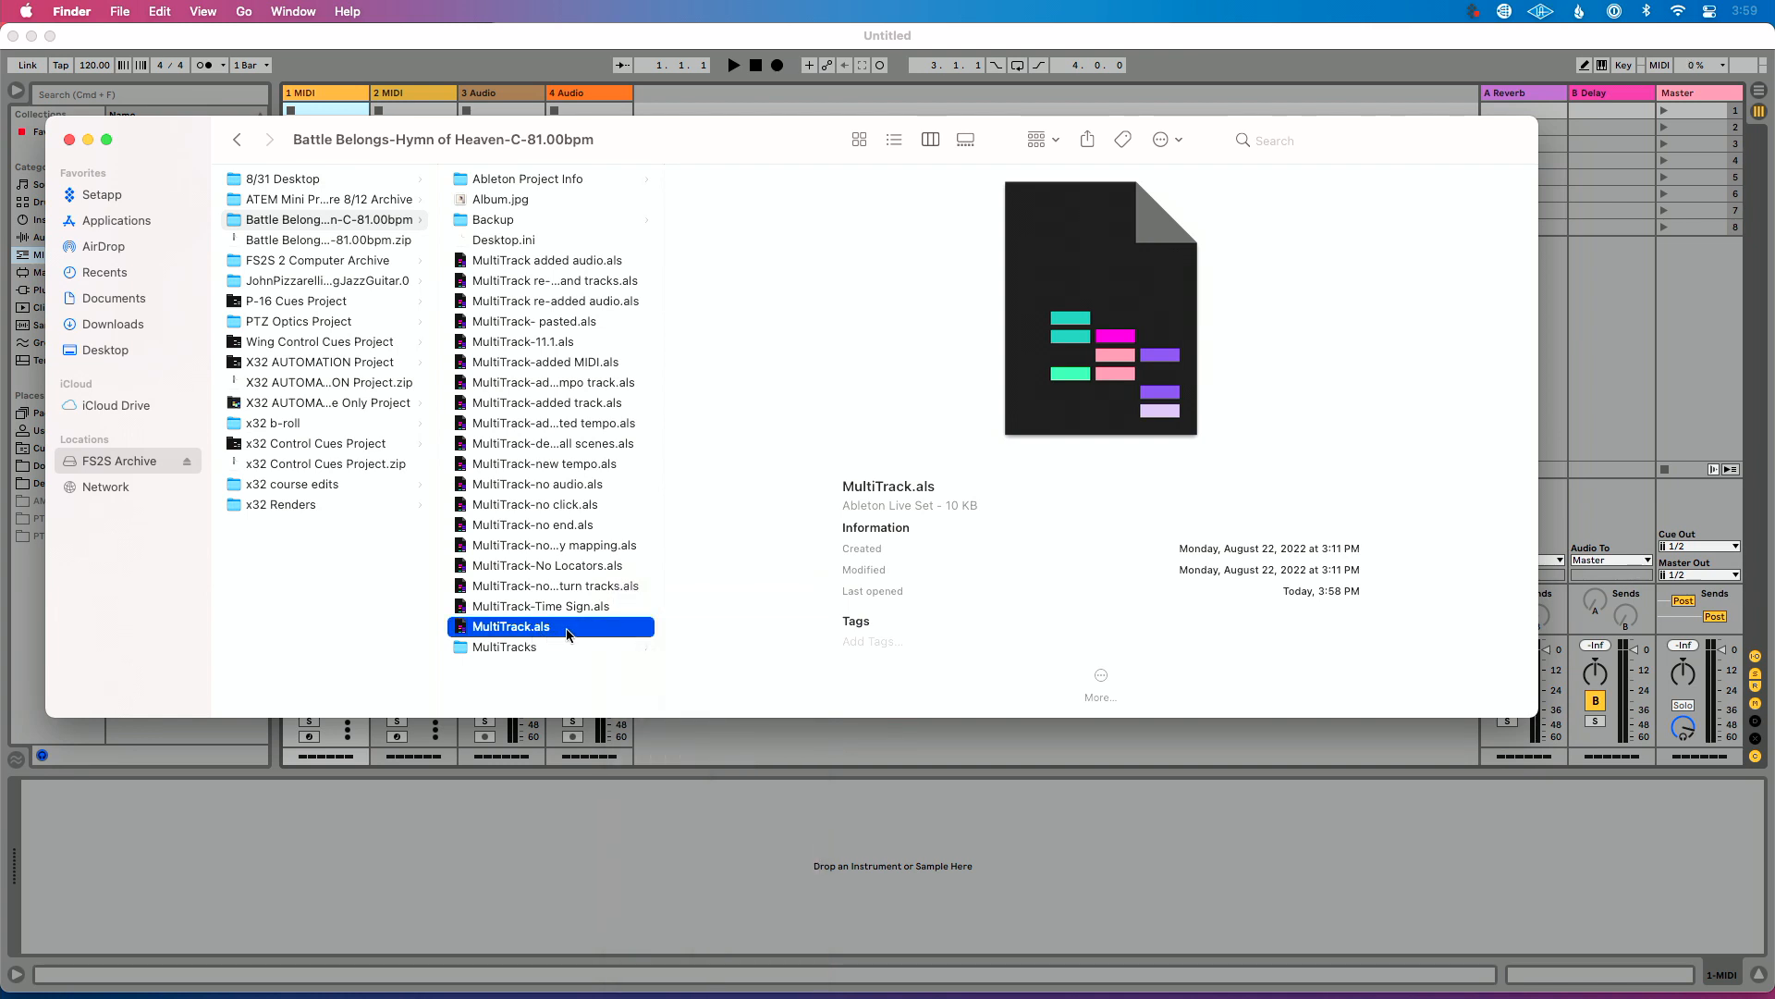
pyautogui.click(348, 223)
pyautogui.click(363, 219)
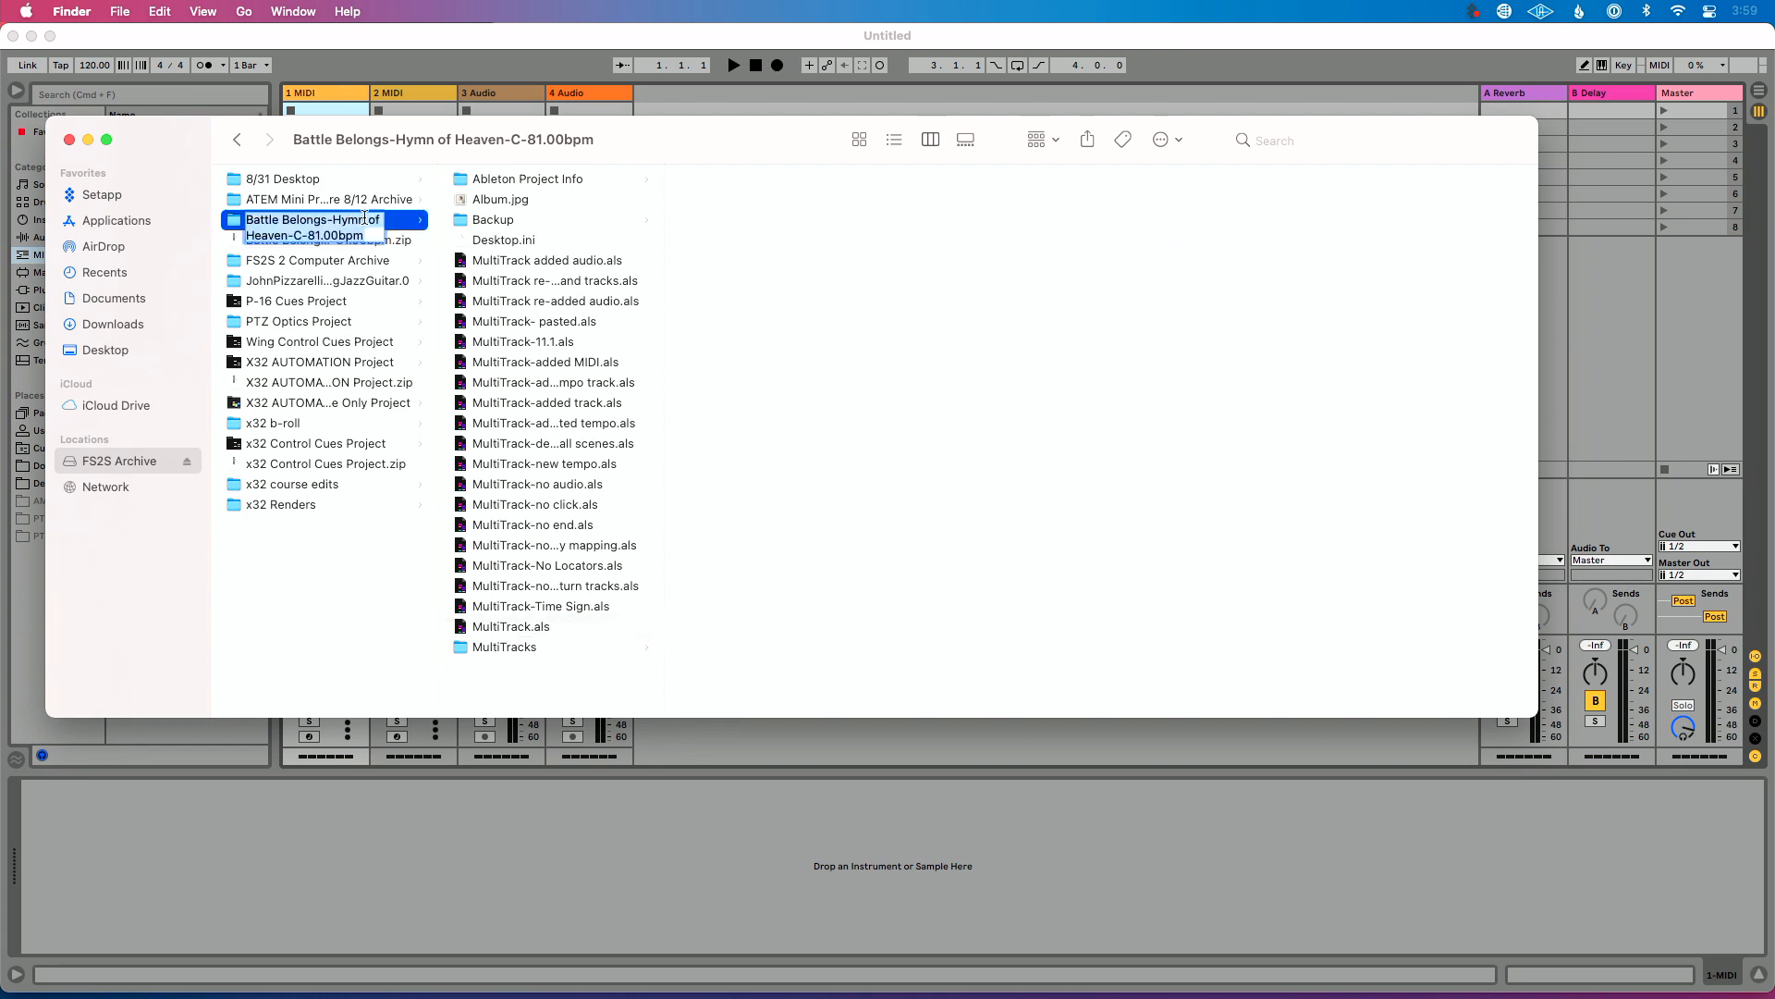
pyautogui.press('Escape')
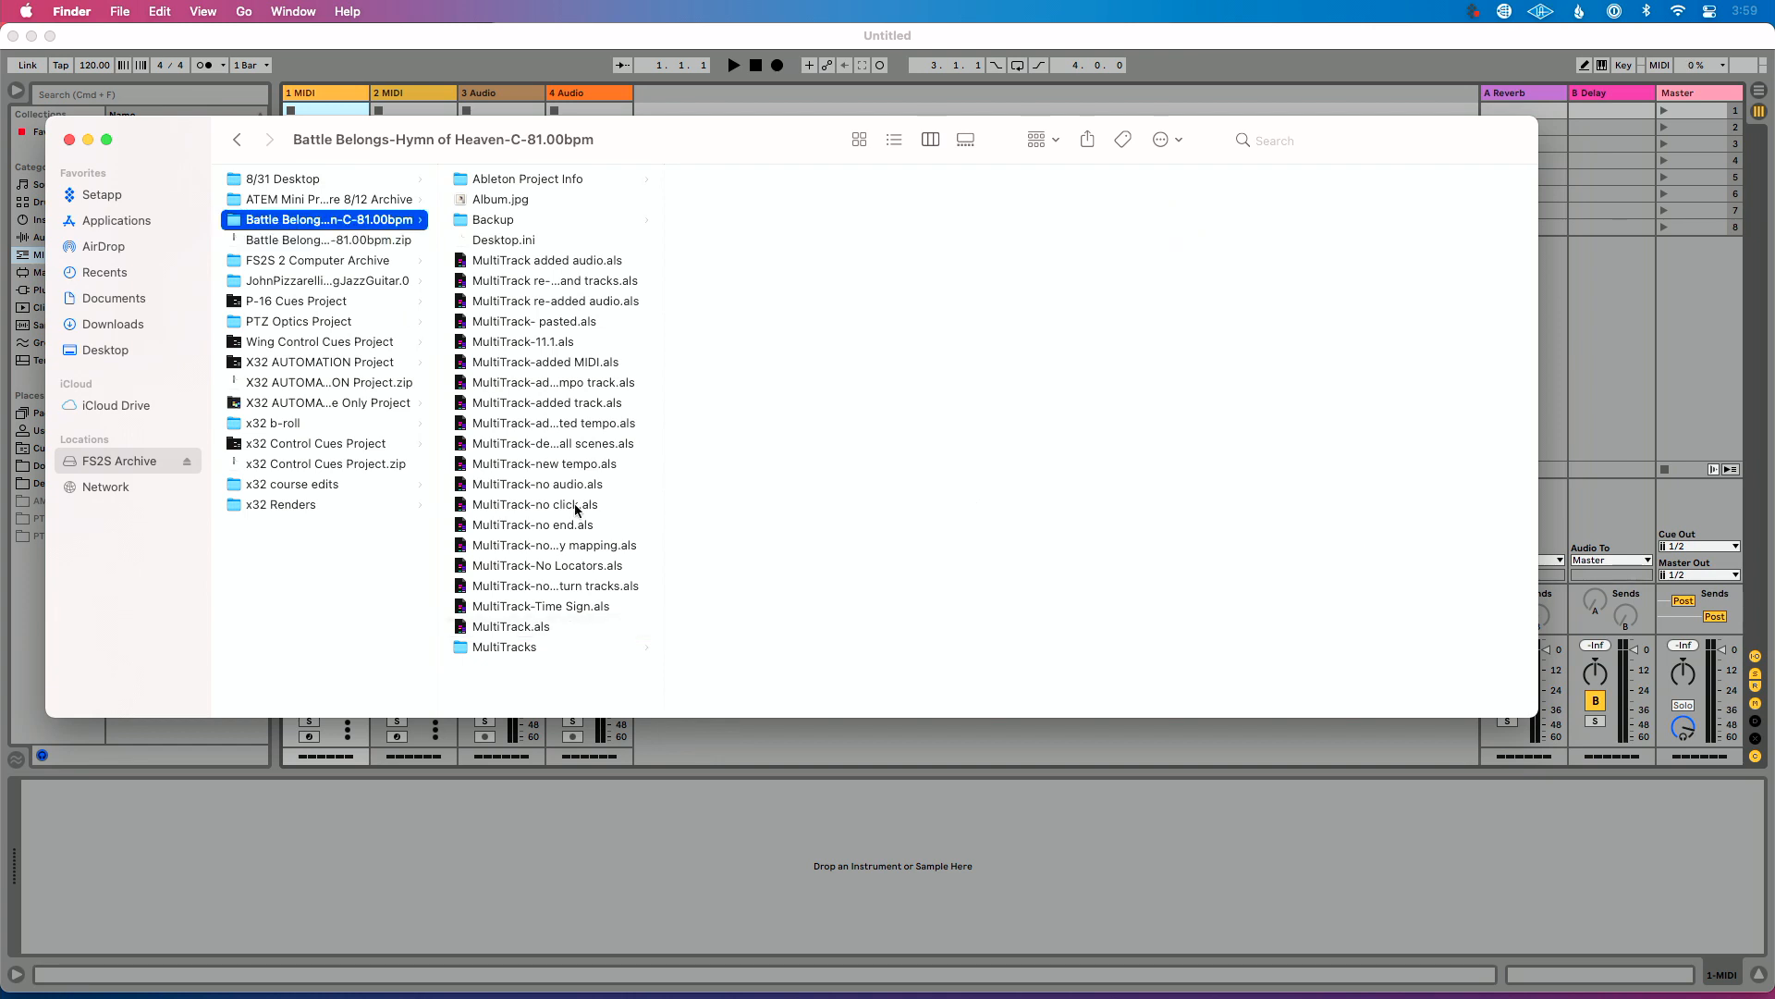
pyautogui.rightClick(553, 625)
pyautogui.moveTo(599, 650)
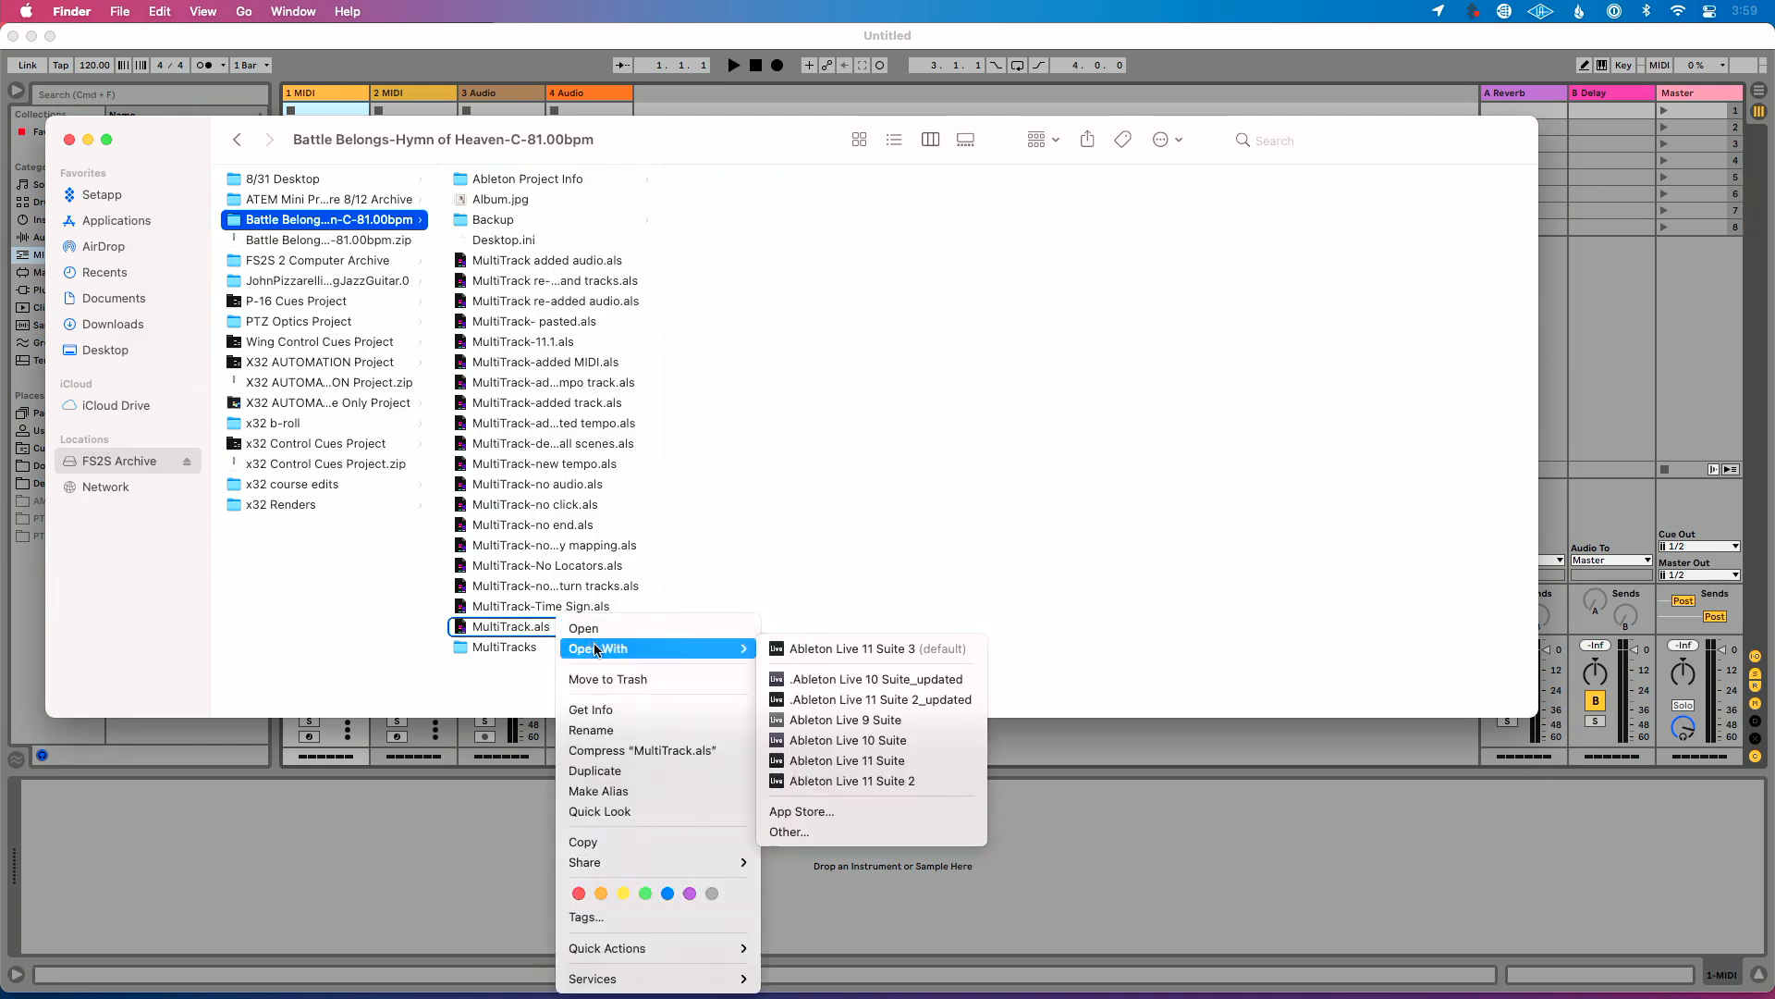
pyautogui.click(885, 740)
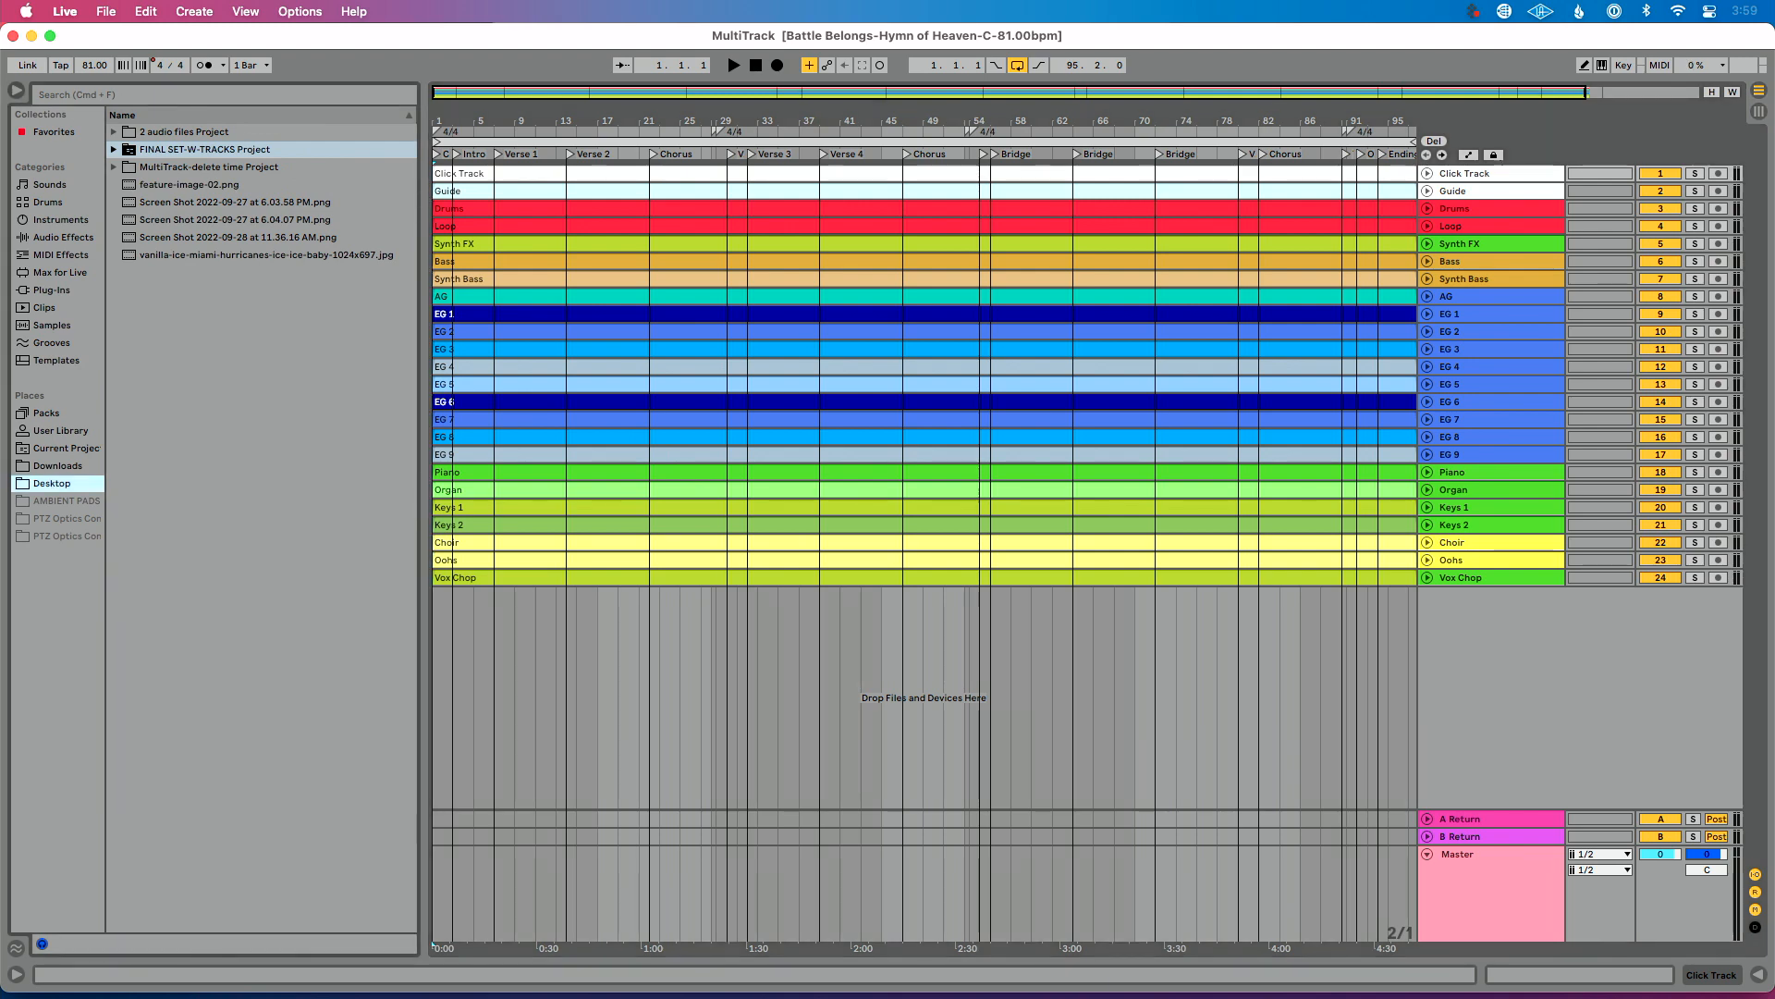
# Step: Hide the browser and insert a new audio track below the Vox Chop track
pyautogui.click(16, 90)
pyautogui.click(1502, 582)
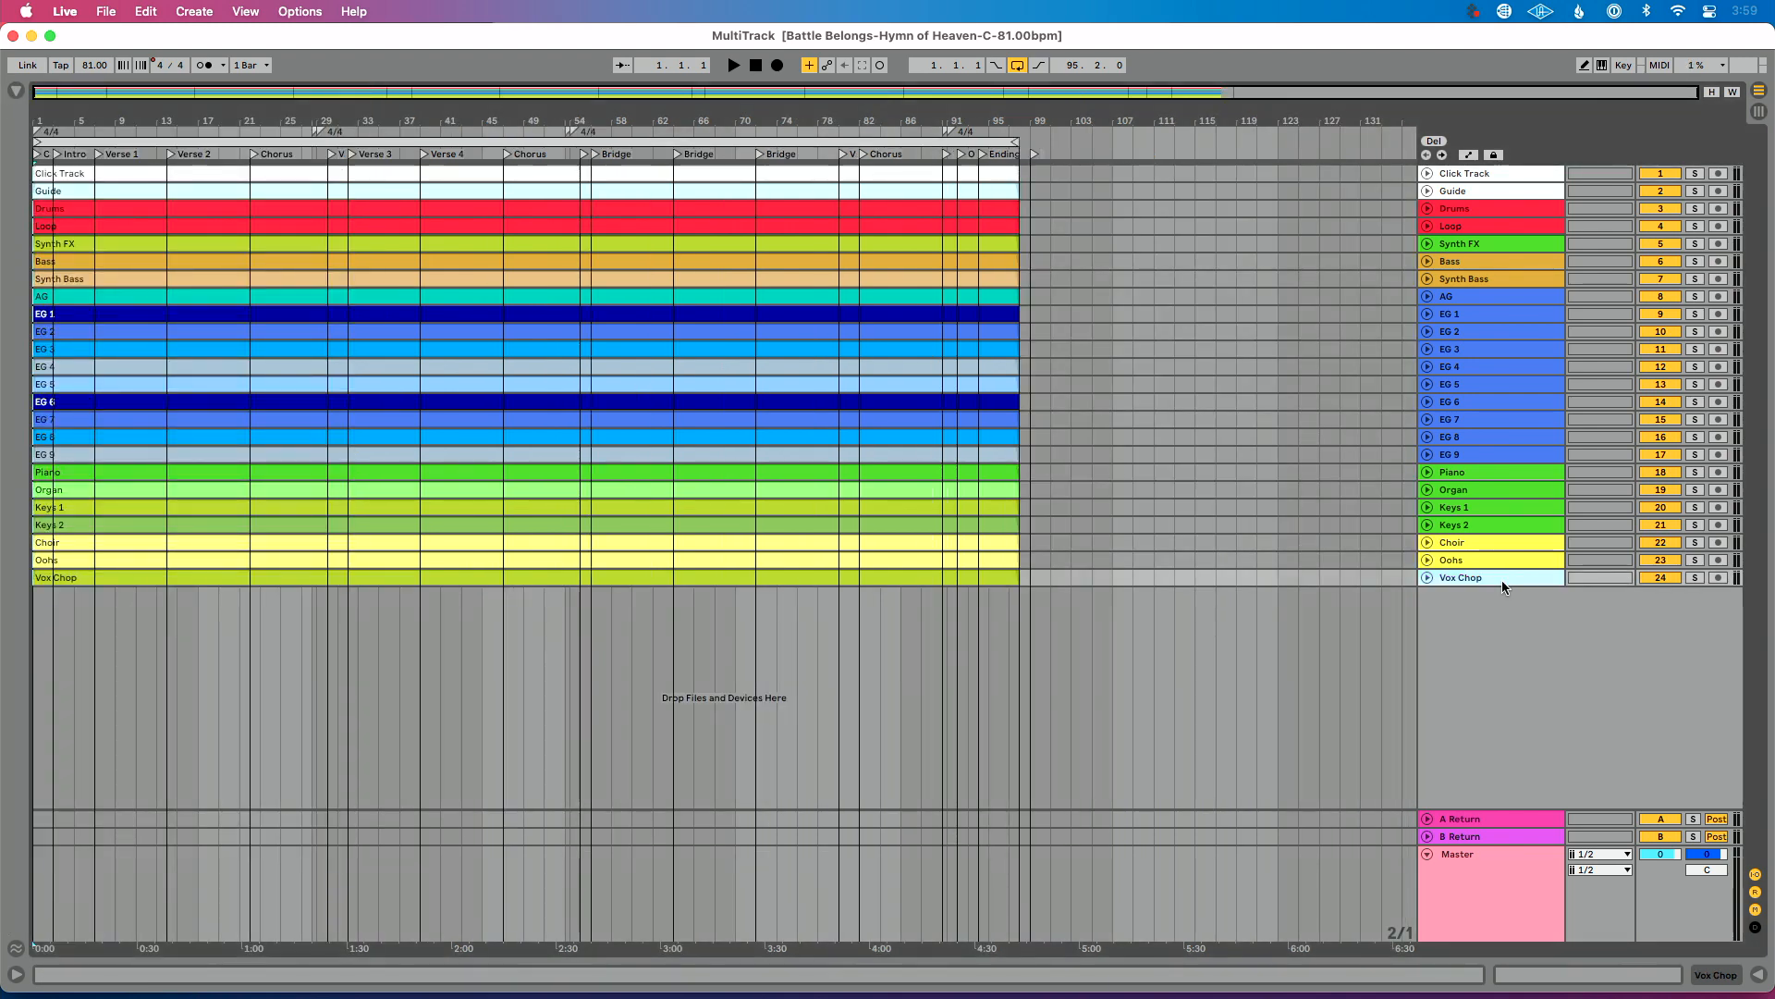
pyautogui.press('super+t')
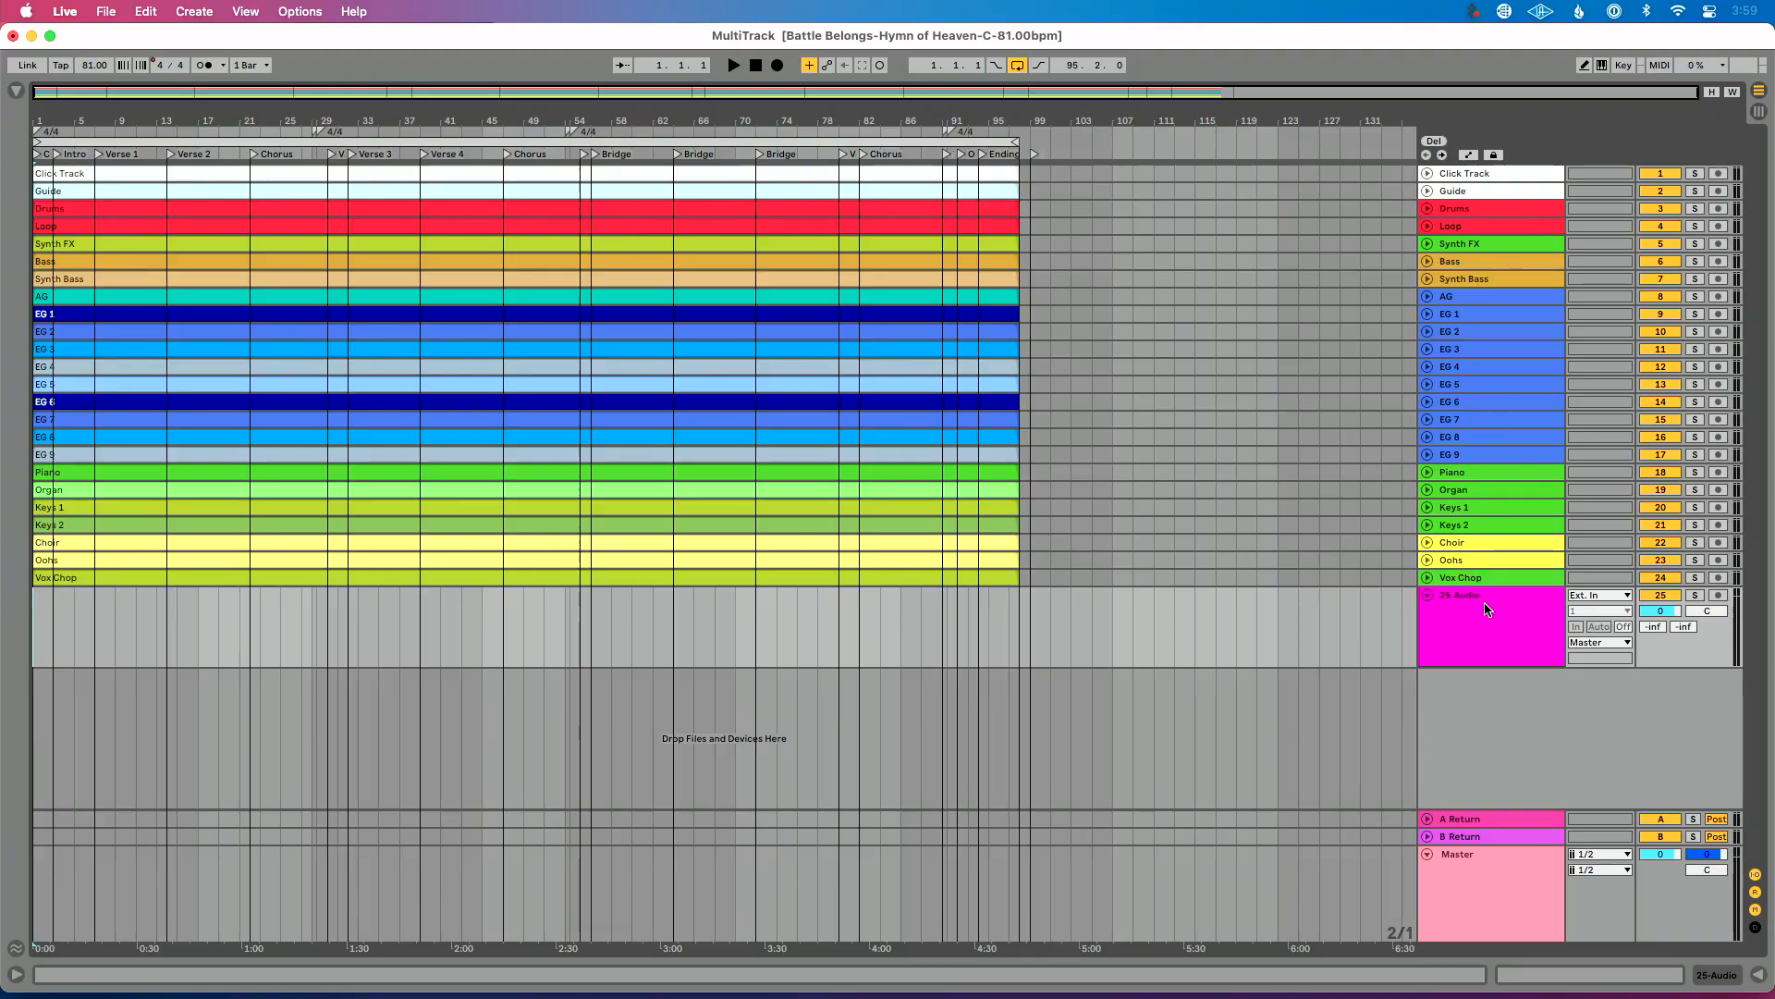
pyautogui.click(1484, 602)
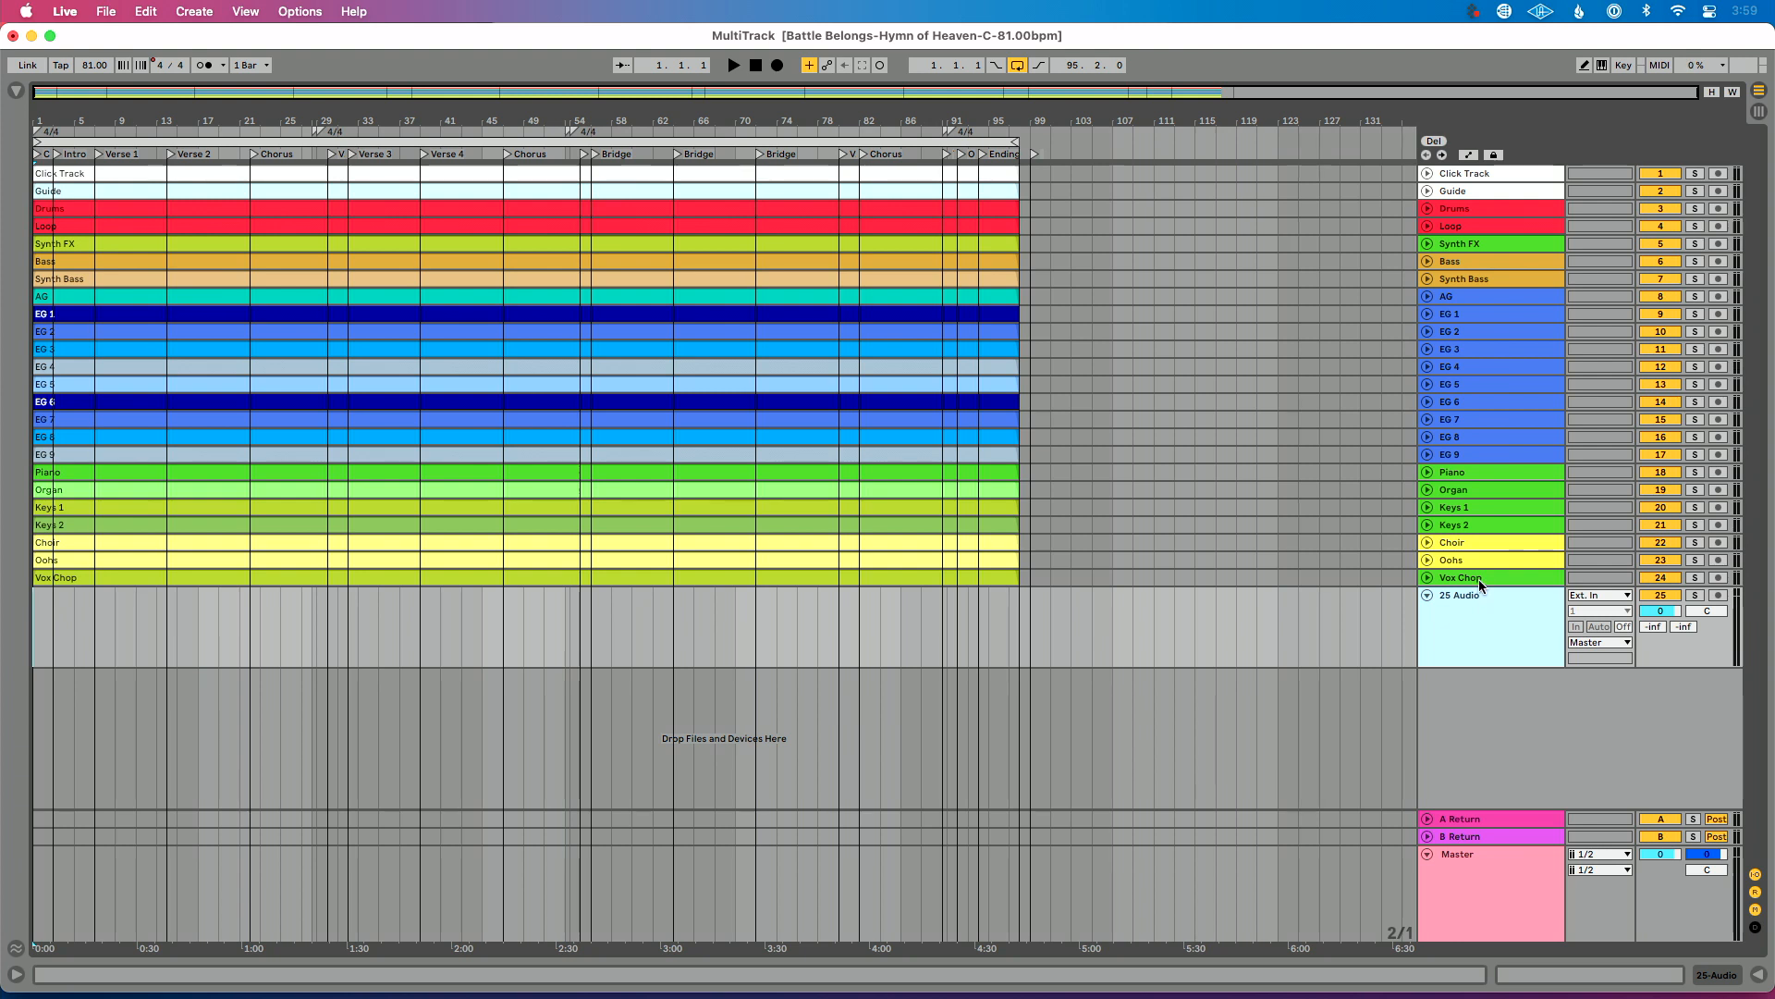
# Step: Delete all clips from the arrangement timeline
pyautogui.click(1140, 572)
pyautogui.press('super+a')
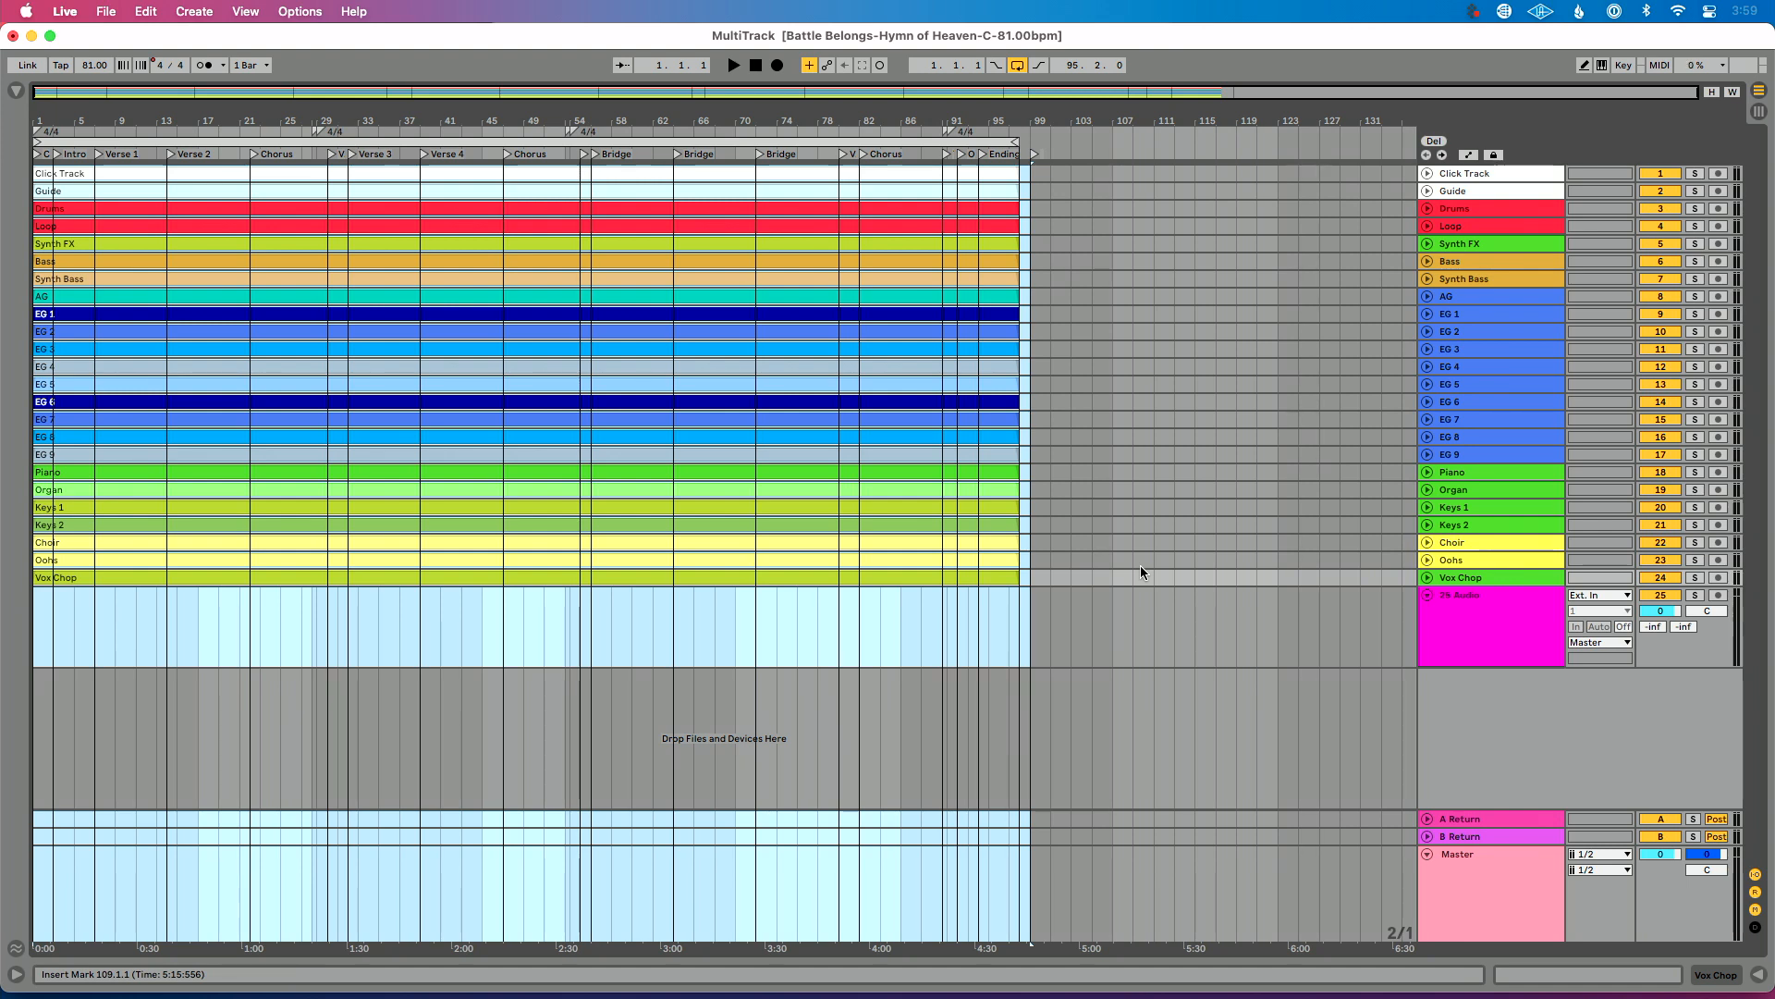
pyautogui.press('Delete')
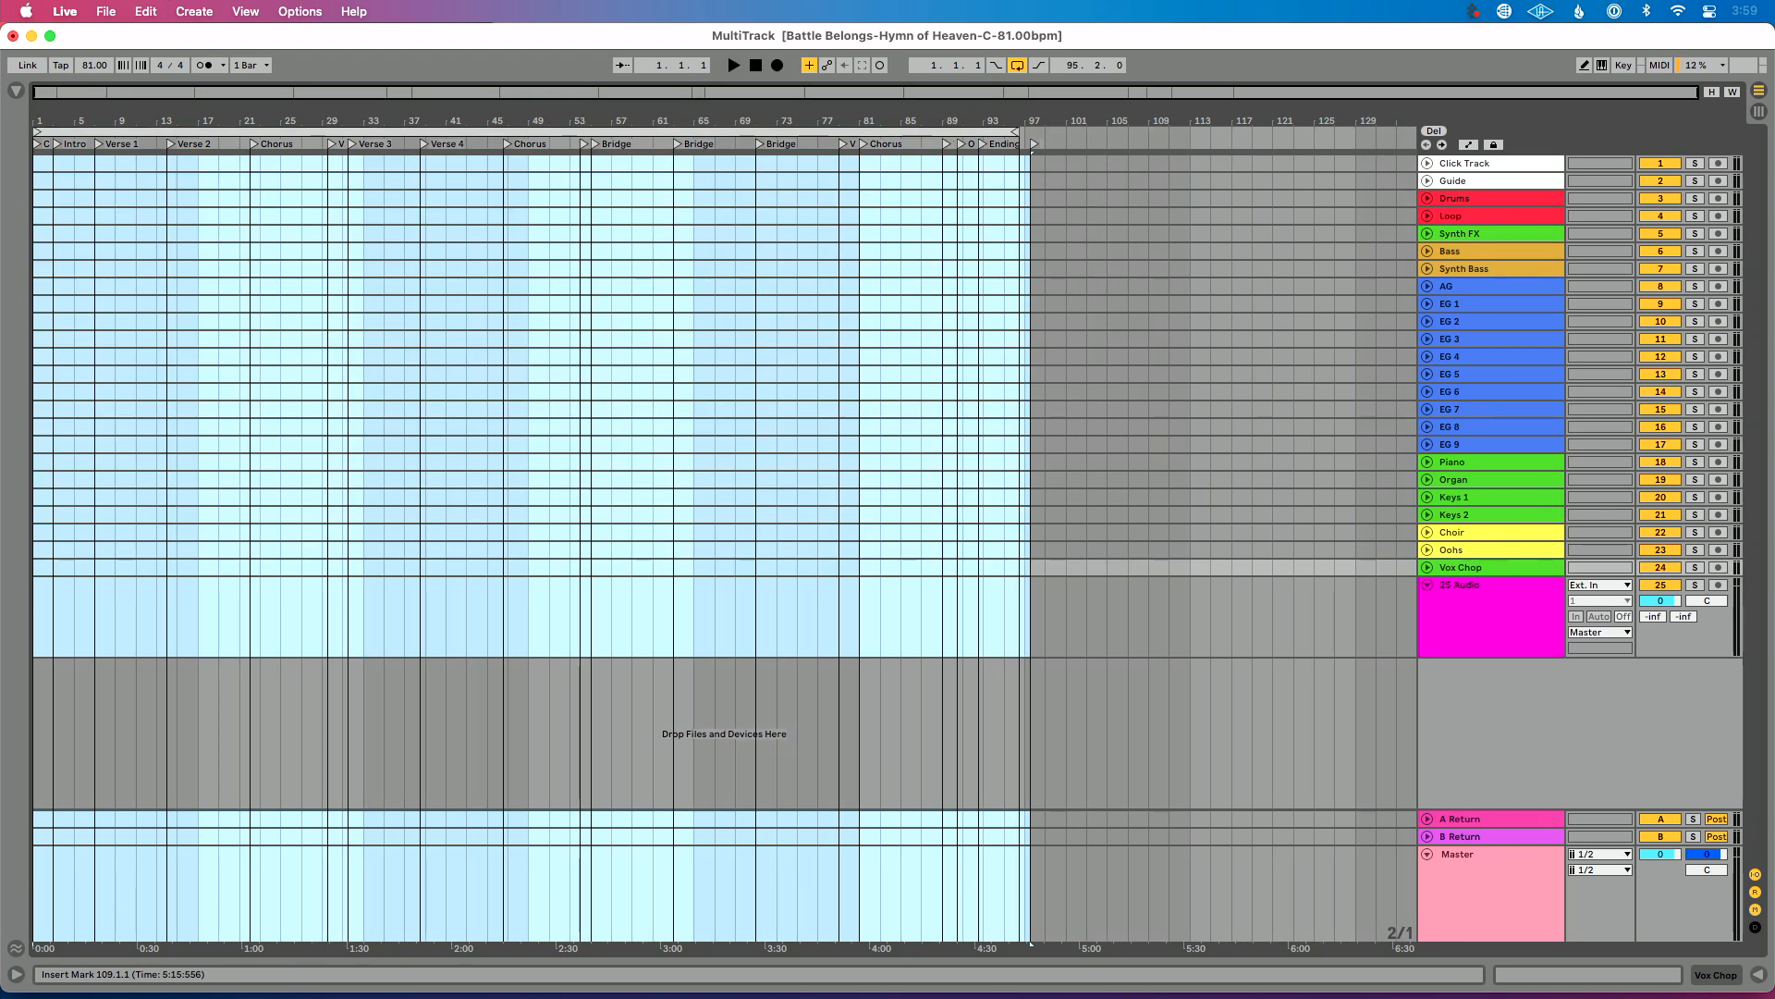
# Step: Delete all original tracks from Click Track through Vox Chop, keeping only the new audio track
pyautogui.click(1456, 570)
pyautogui.click(1476, 170)
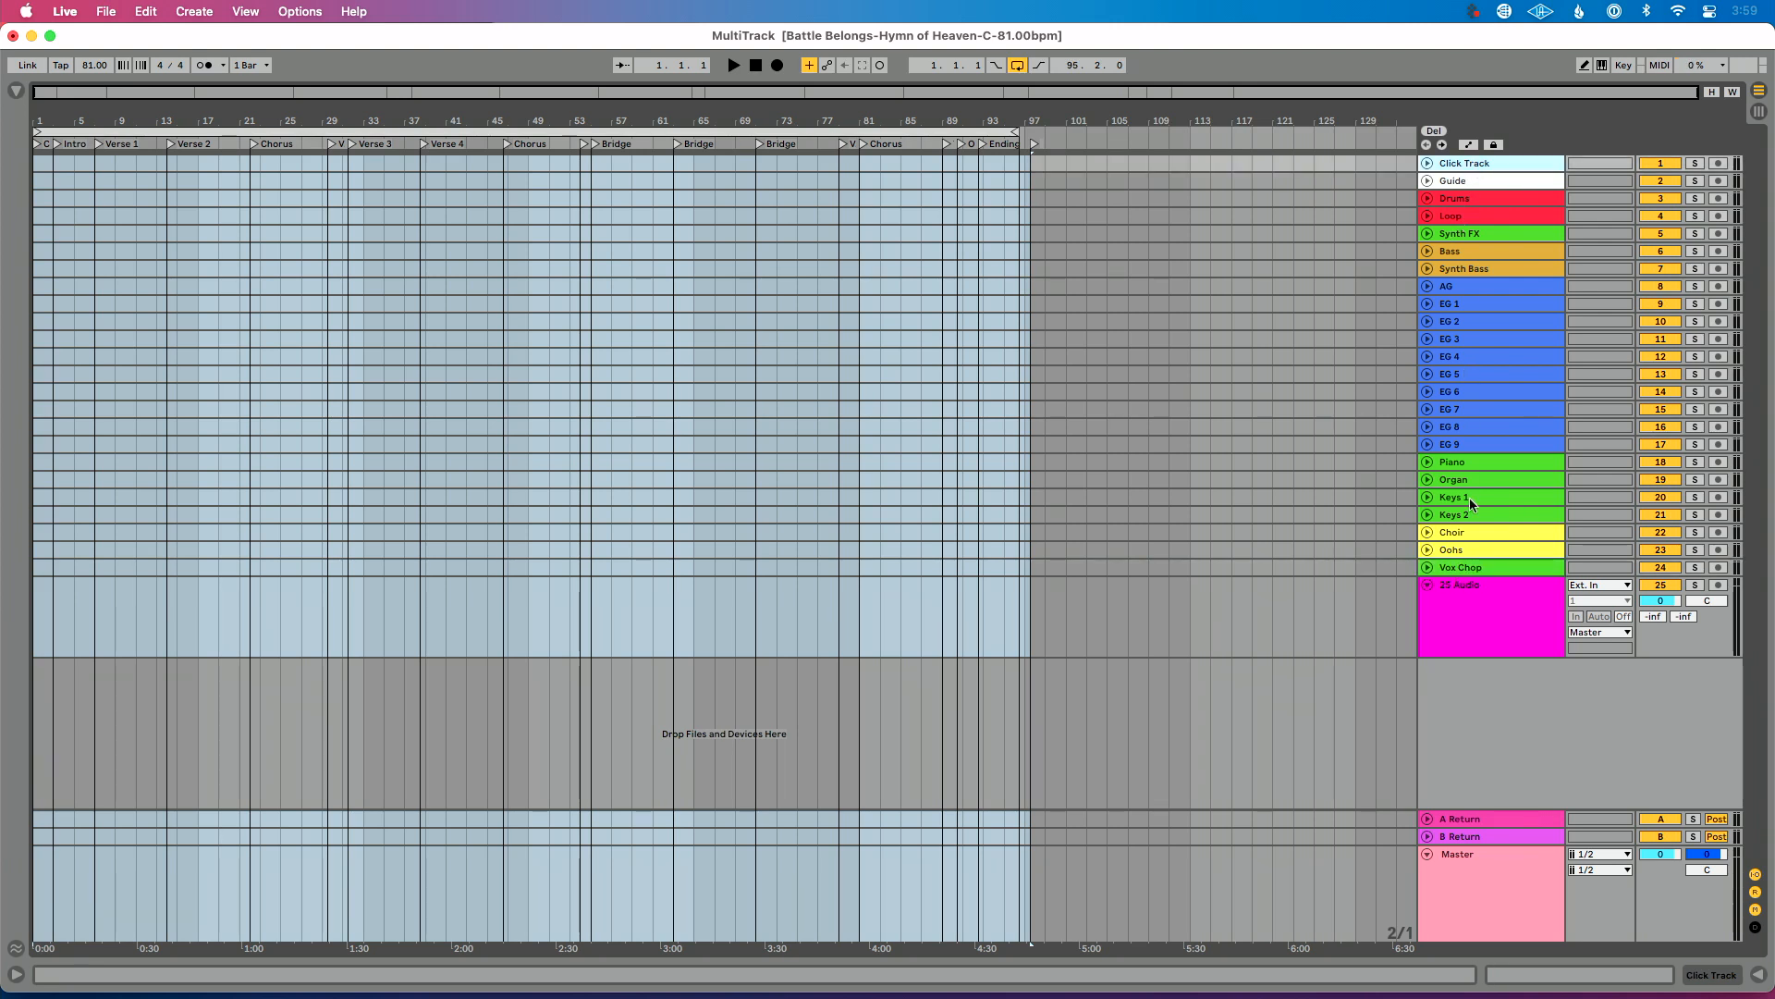
pyautogui.keyDown('shift'); pyautogui.click(1474, 570); pyautogui.keyUp('shift')
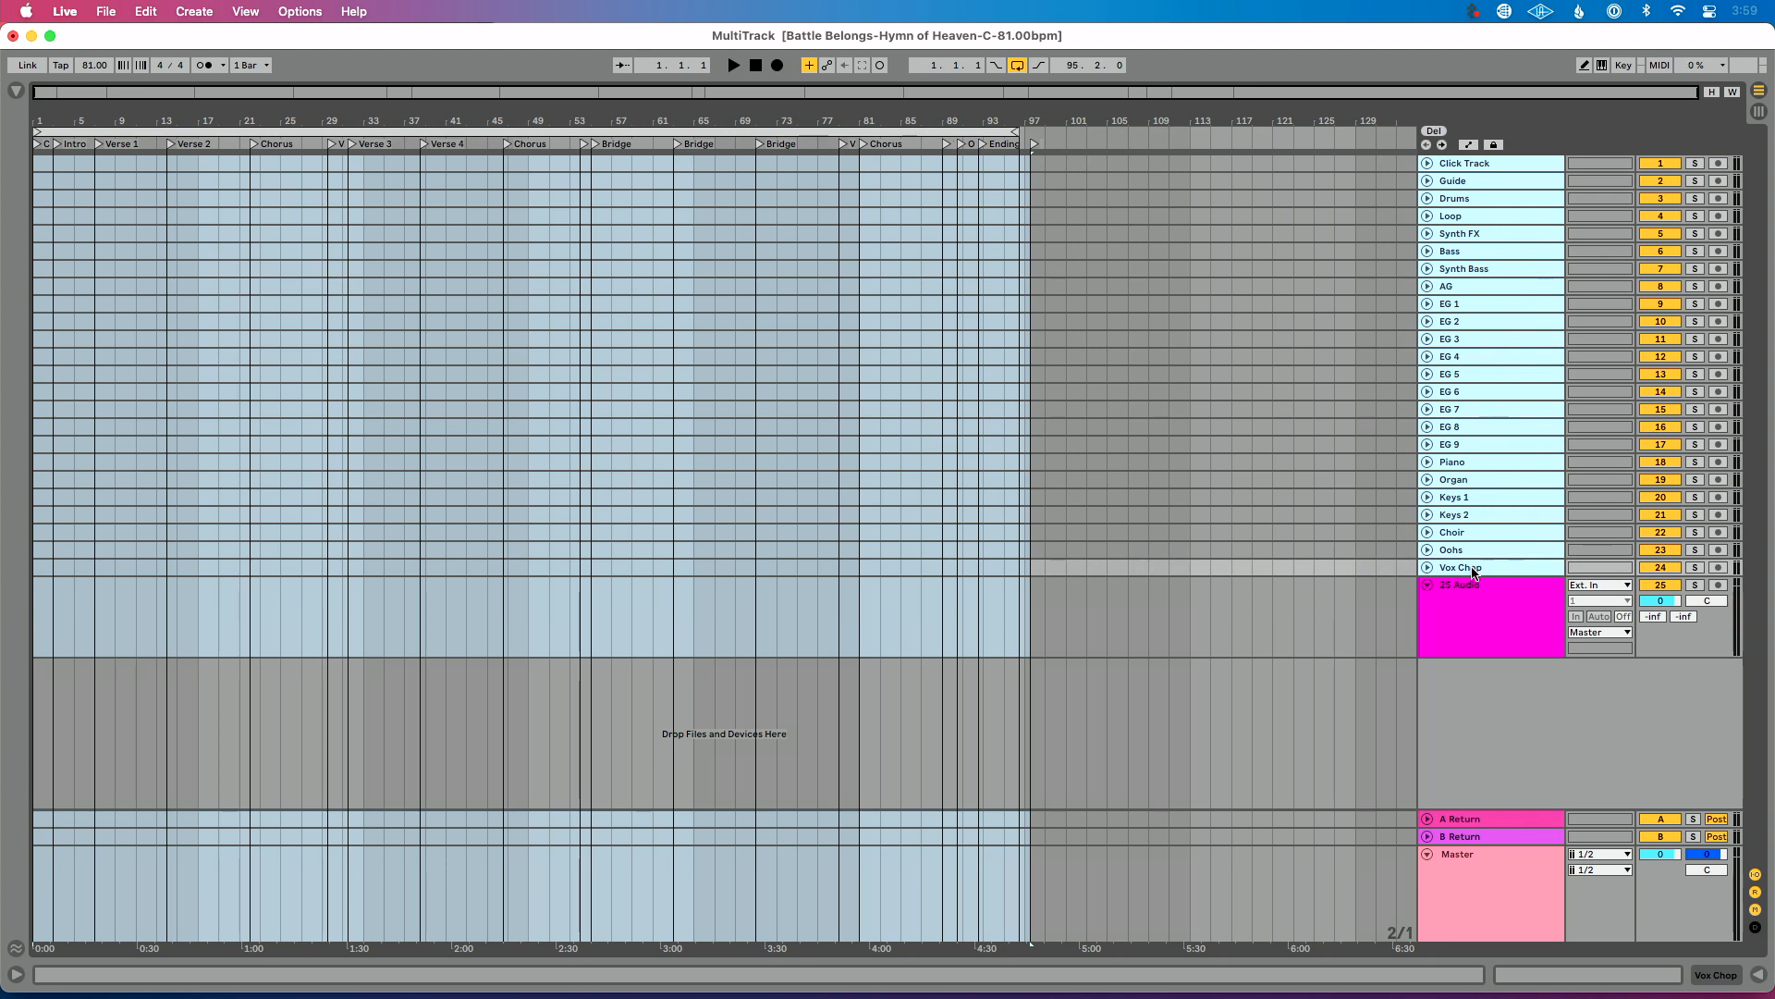
pyautogui.press('Delete')
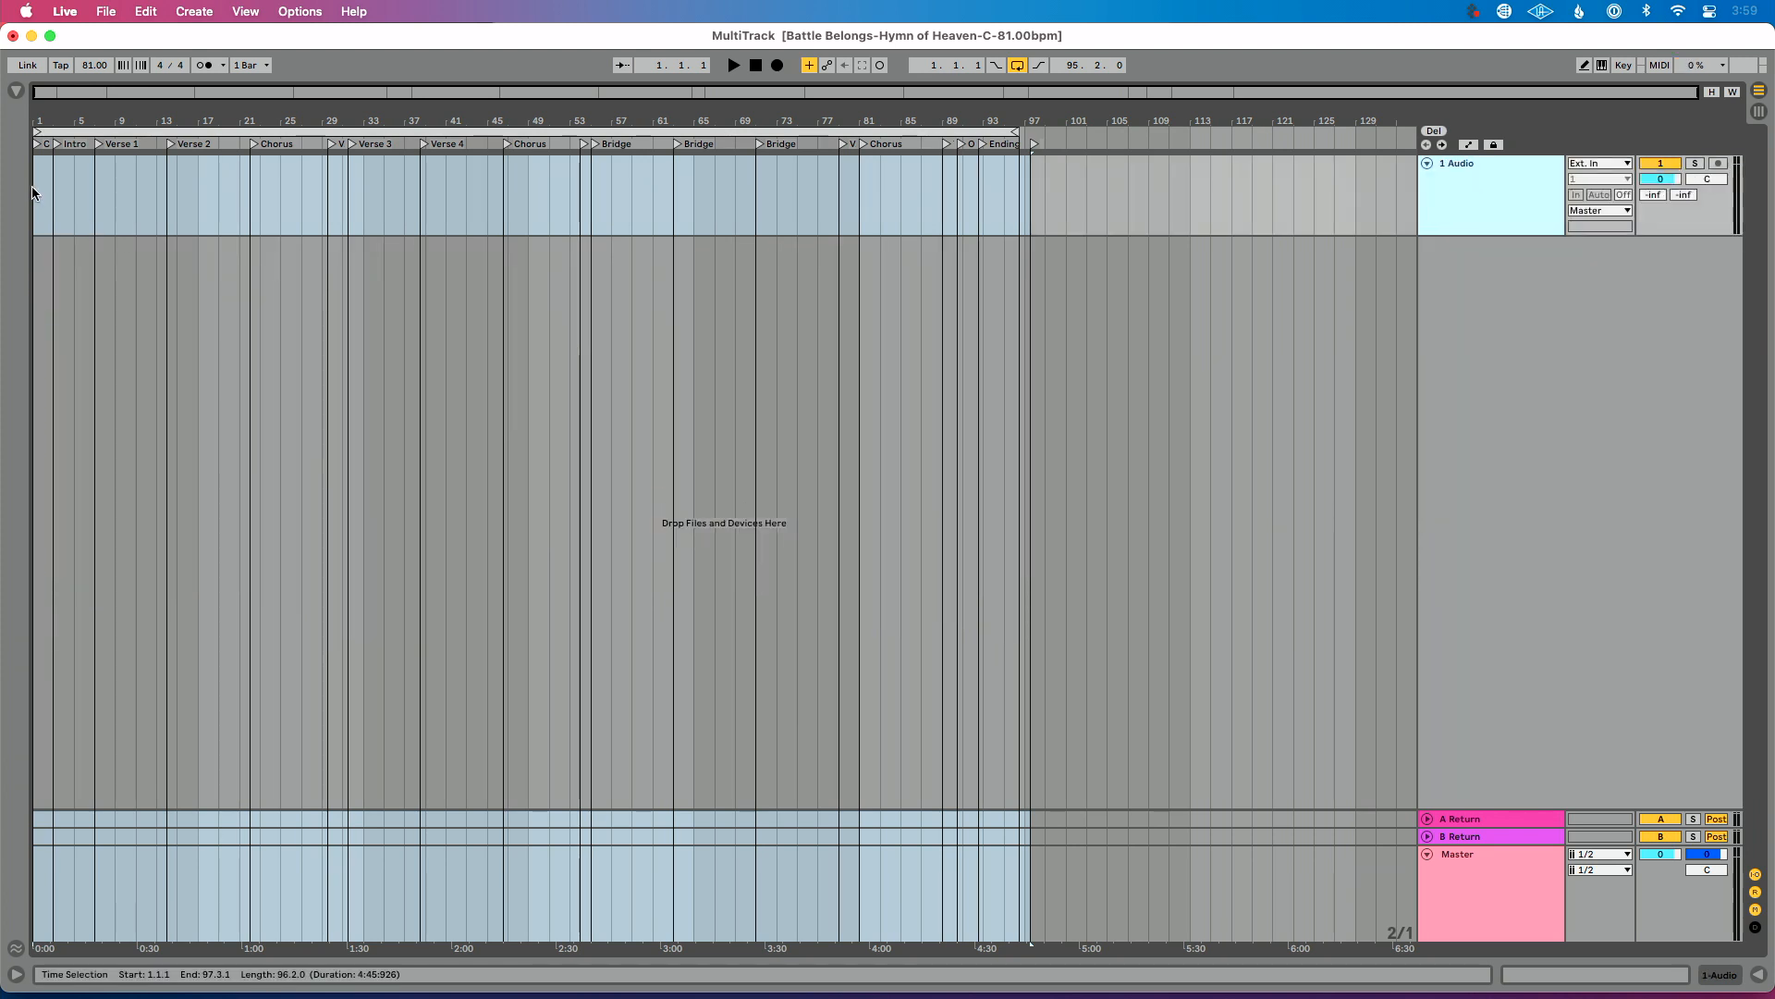
pyautogui.press('super+a')
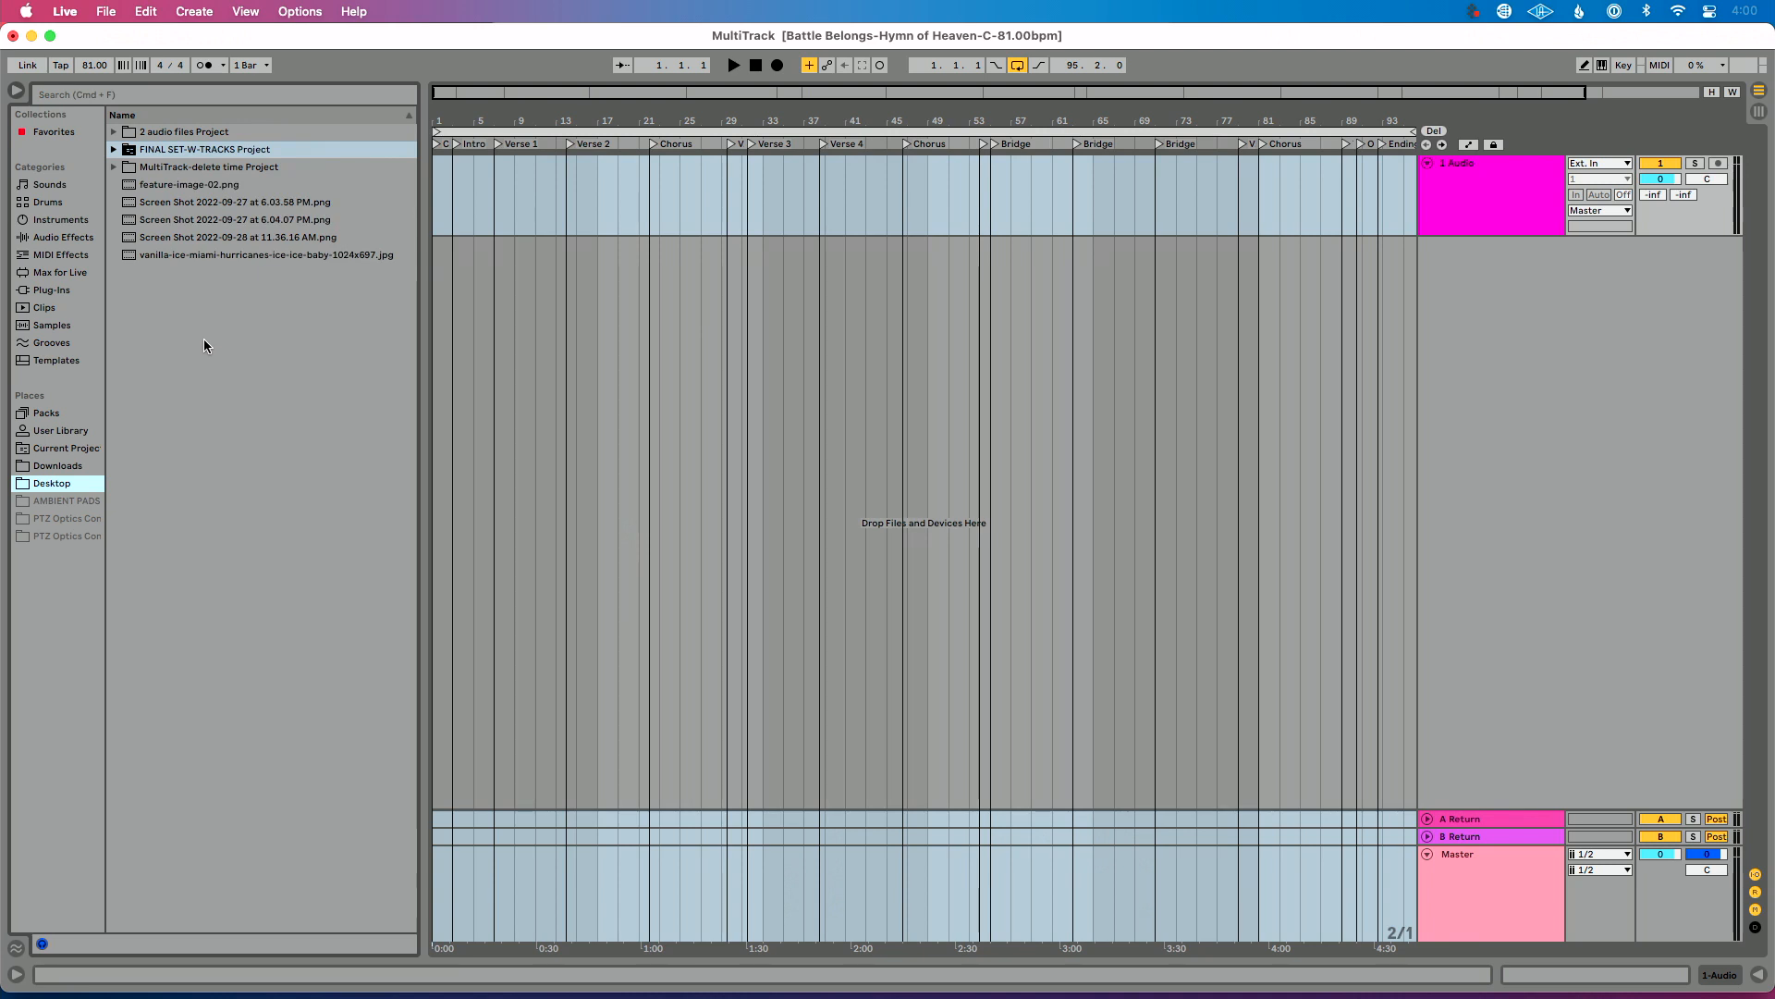
# Step: Switch to Finder and open the MultiTracks folder inside the Battle Belongs project folder
pyautogui.press('super+Tab')
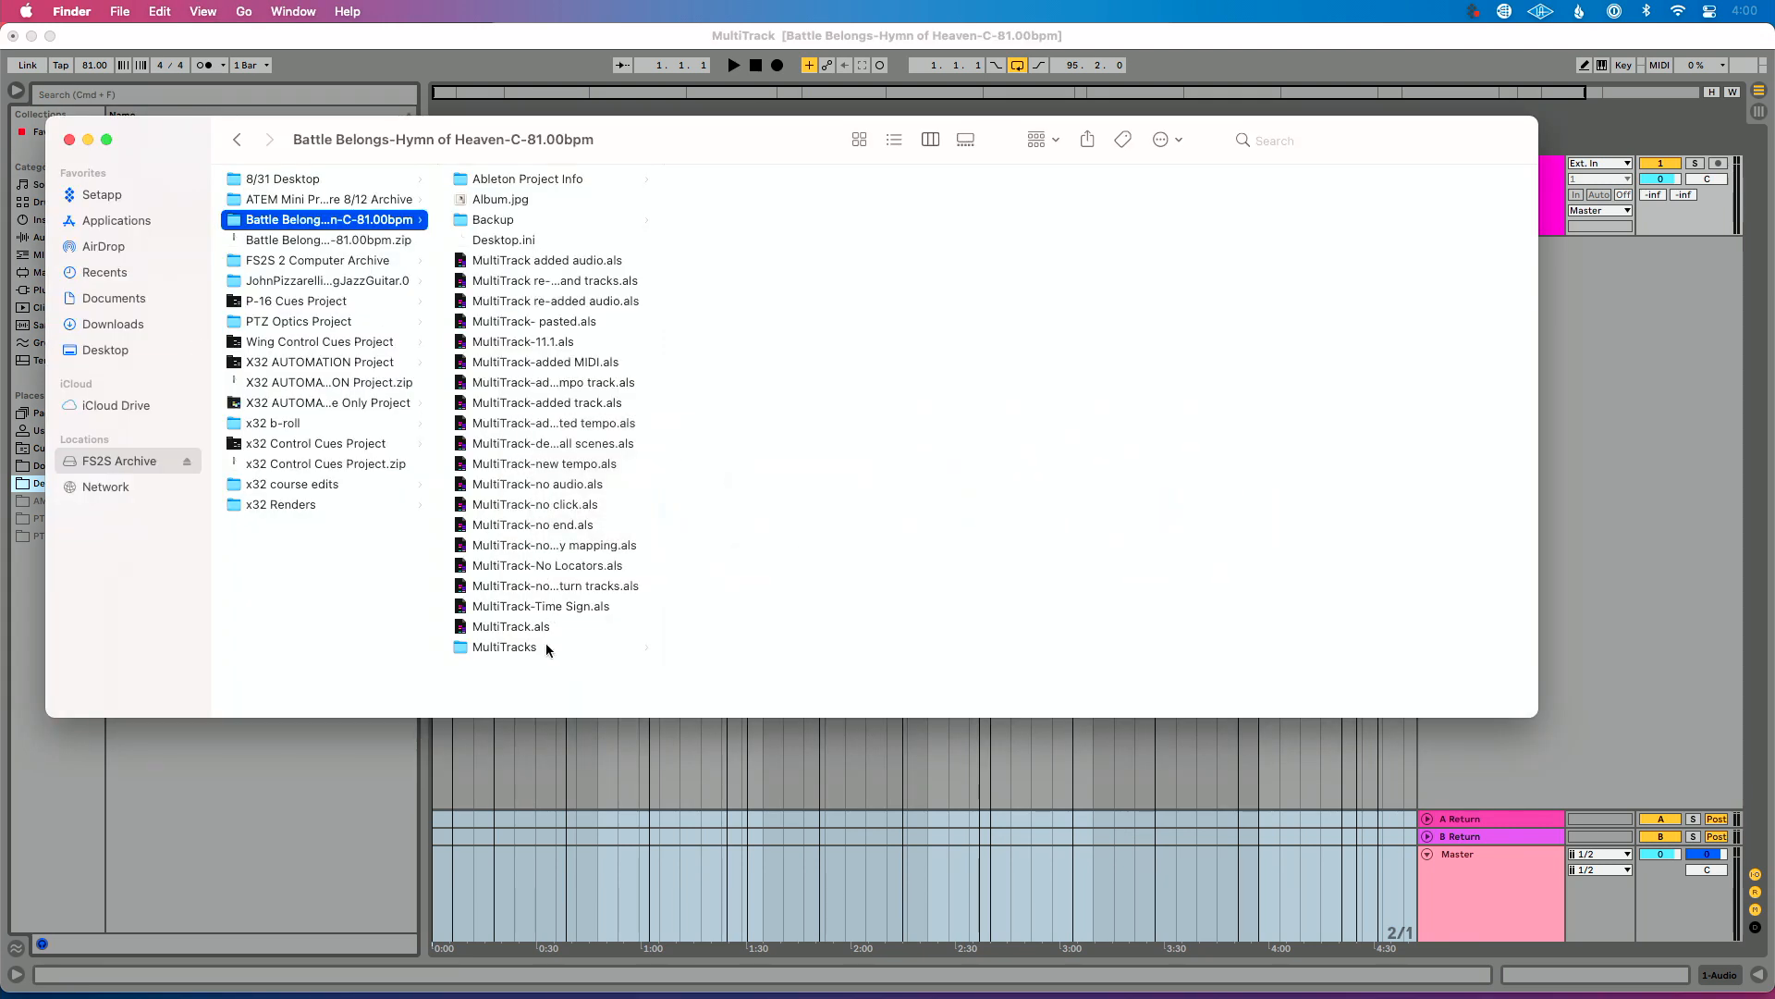
pyautogui.click(549, 649)
pyautogui.click(764, 240)
pyautogui.press('super+a')
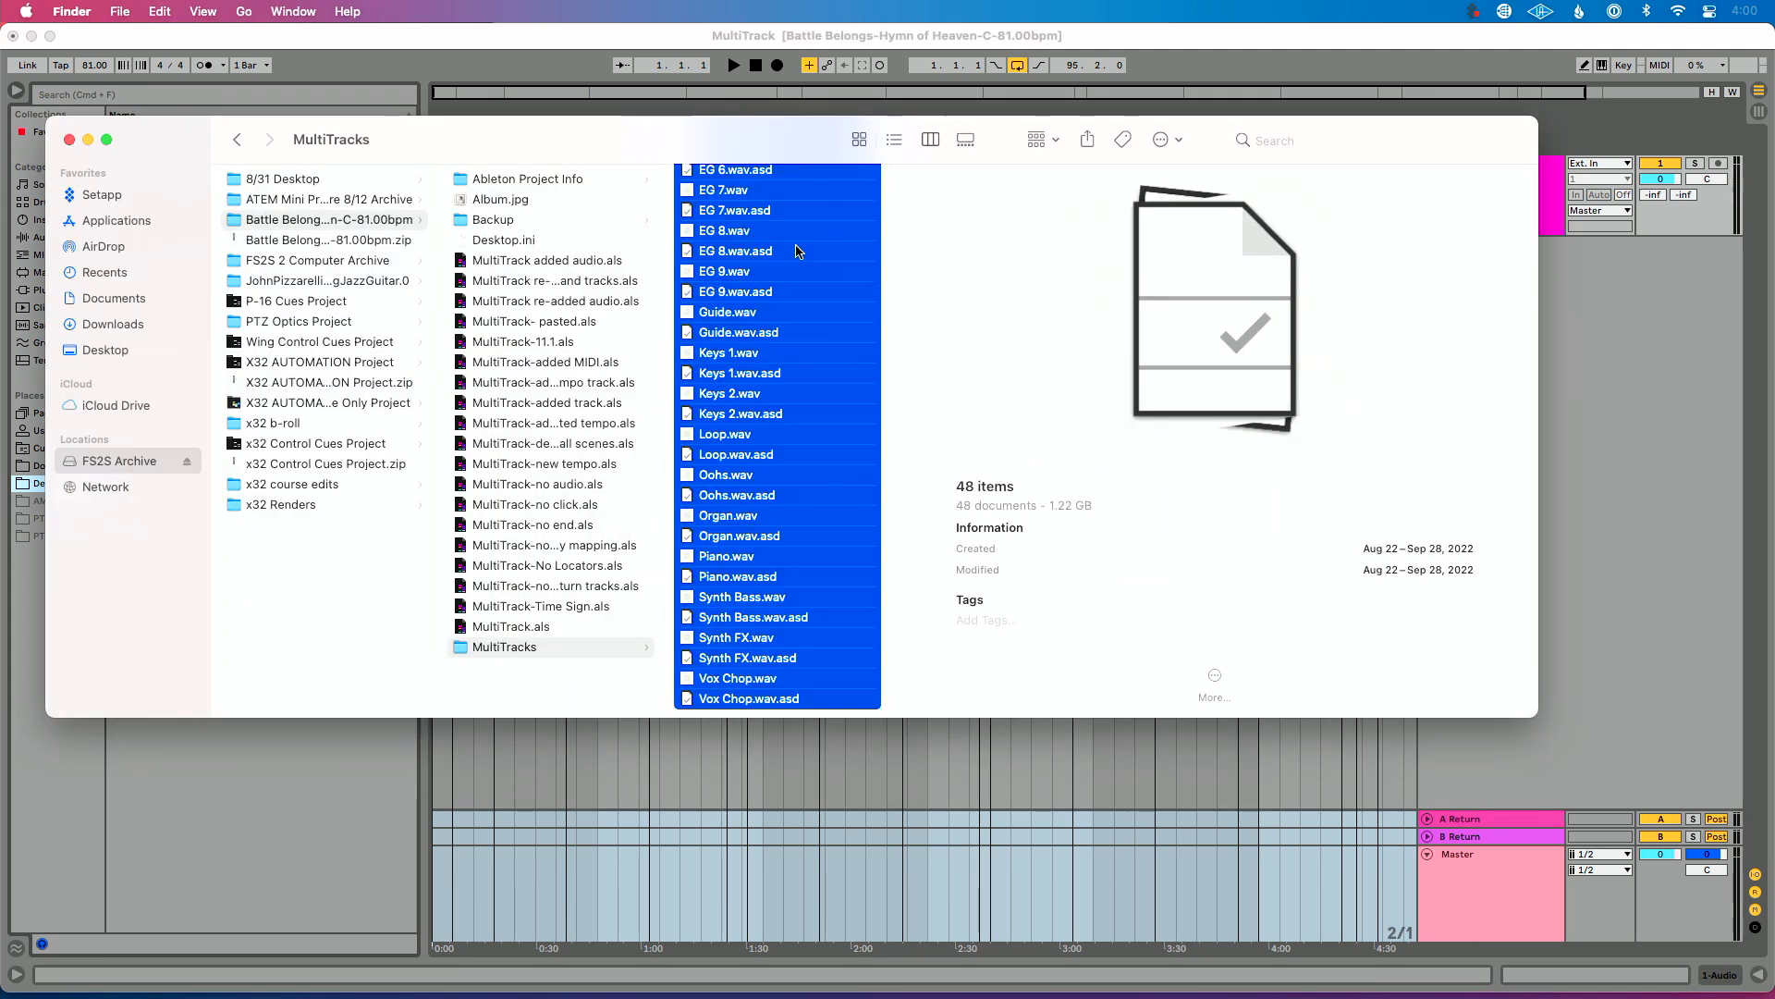
pyautogui.scroll(10, 756, 215)
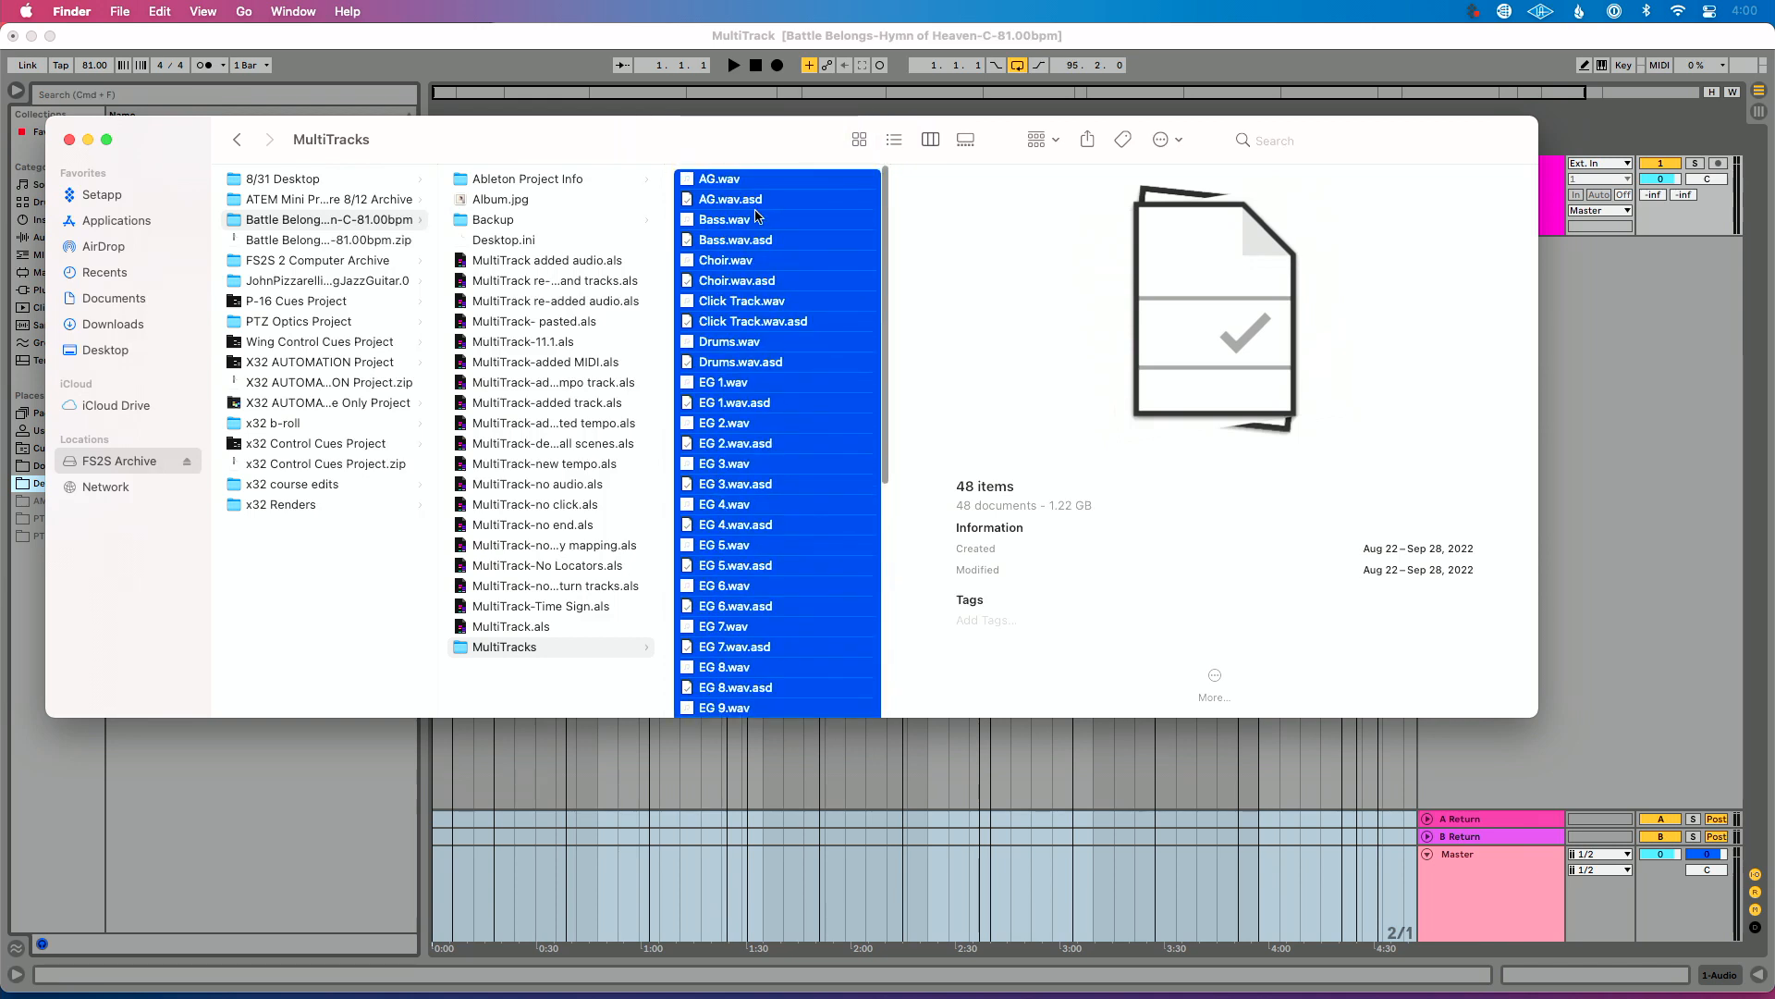
pyautogui.click(578, 627)
pyautogui.click(570, 647)
pyautogui.click(786, 242)
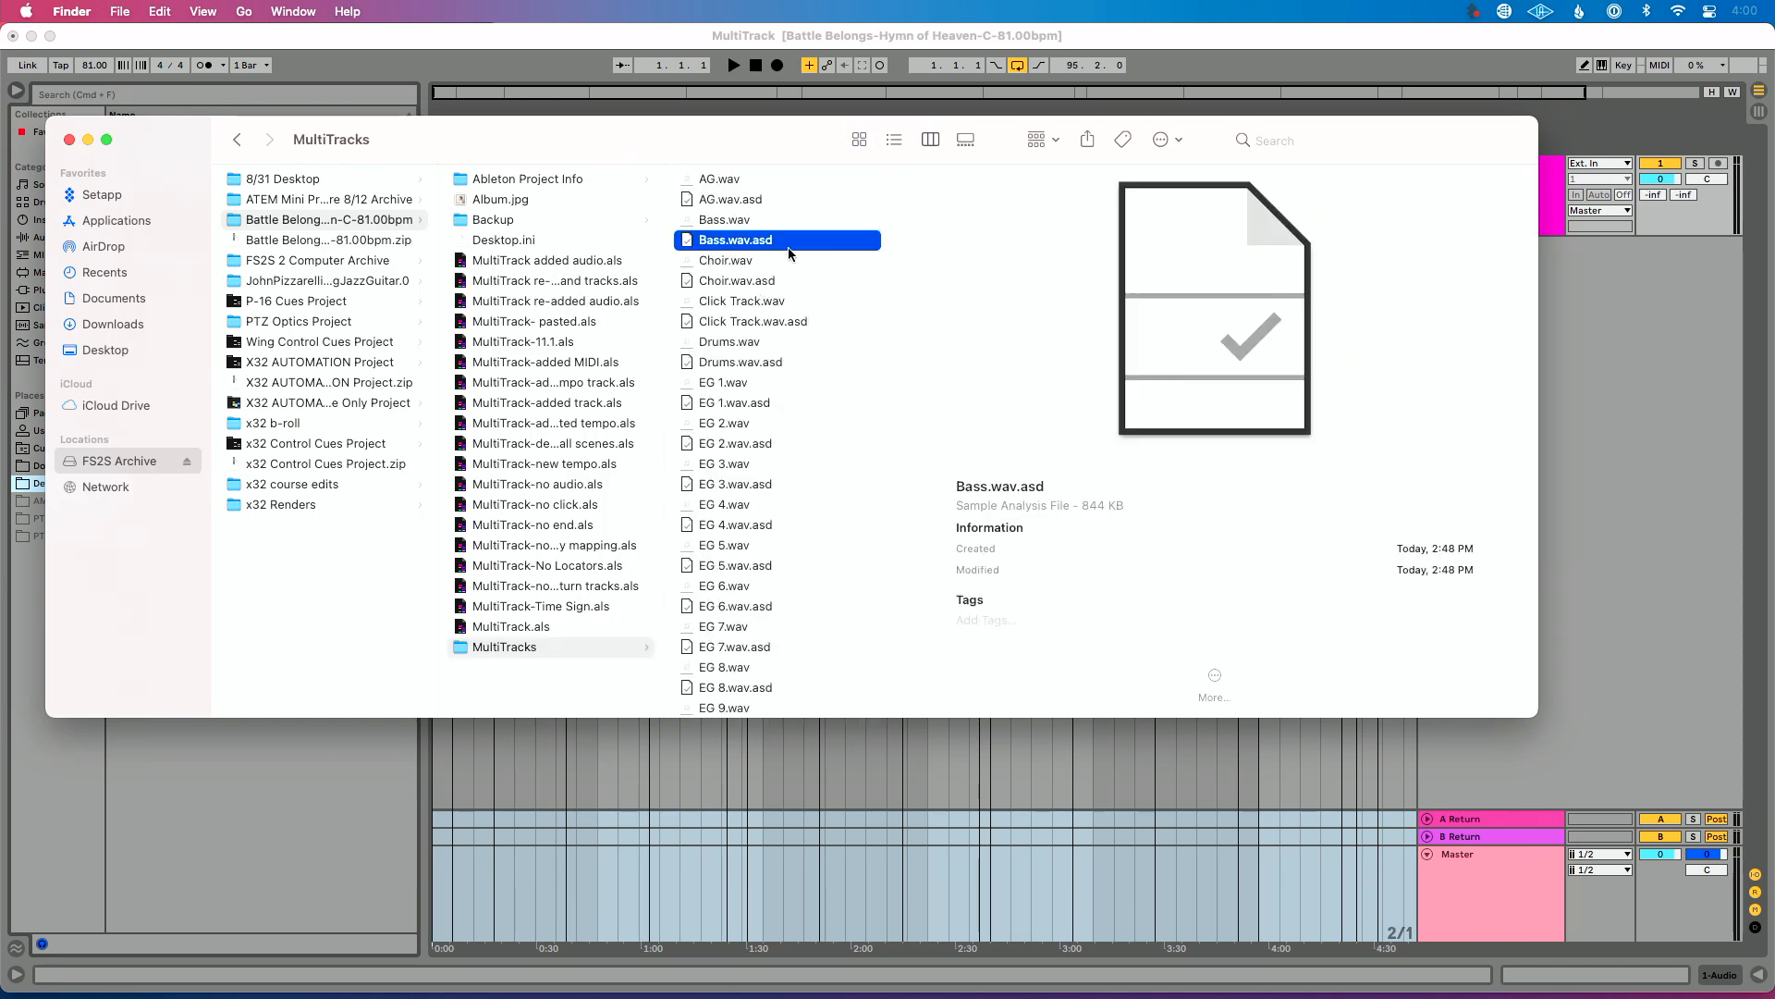
# Step: Add all files from the MultiTracks folder to the Live set as new tracks from bar 1, and delete the empty 1 Audio track
pyautogui.press('super+a')
pyautogui.scroll(-5, 790, 252)
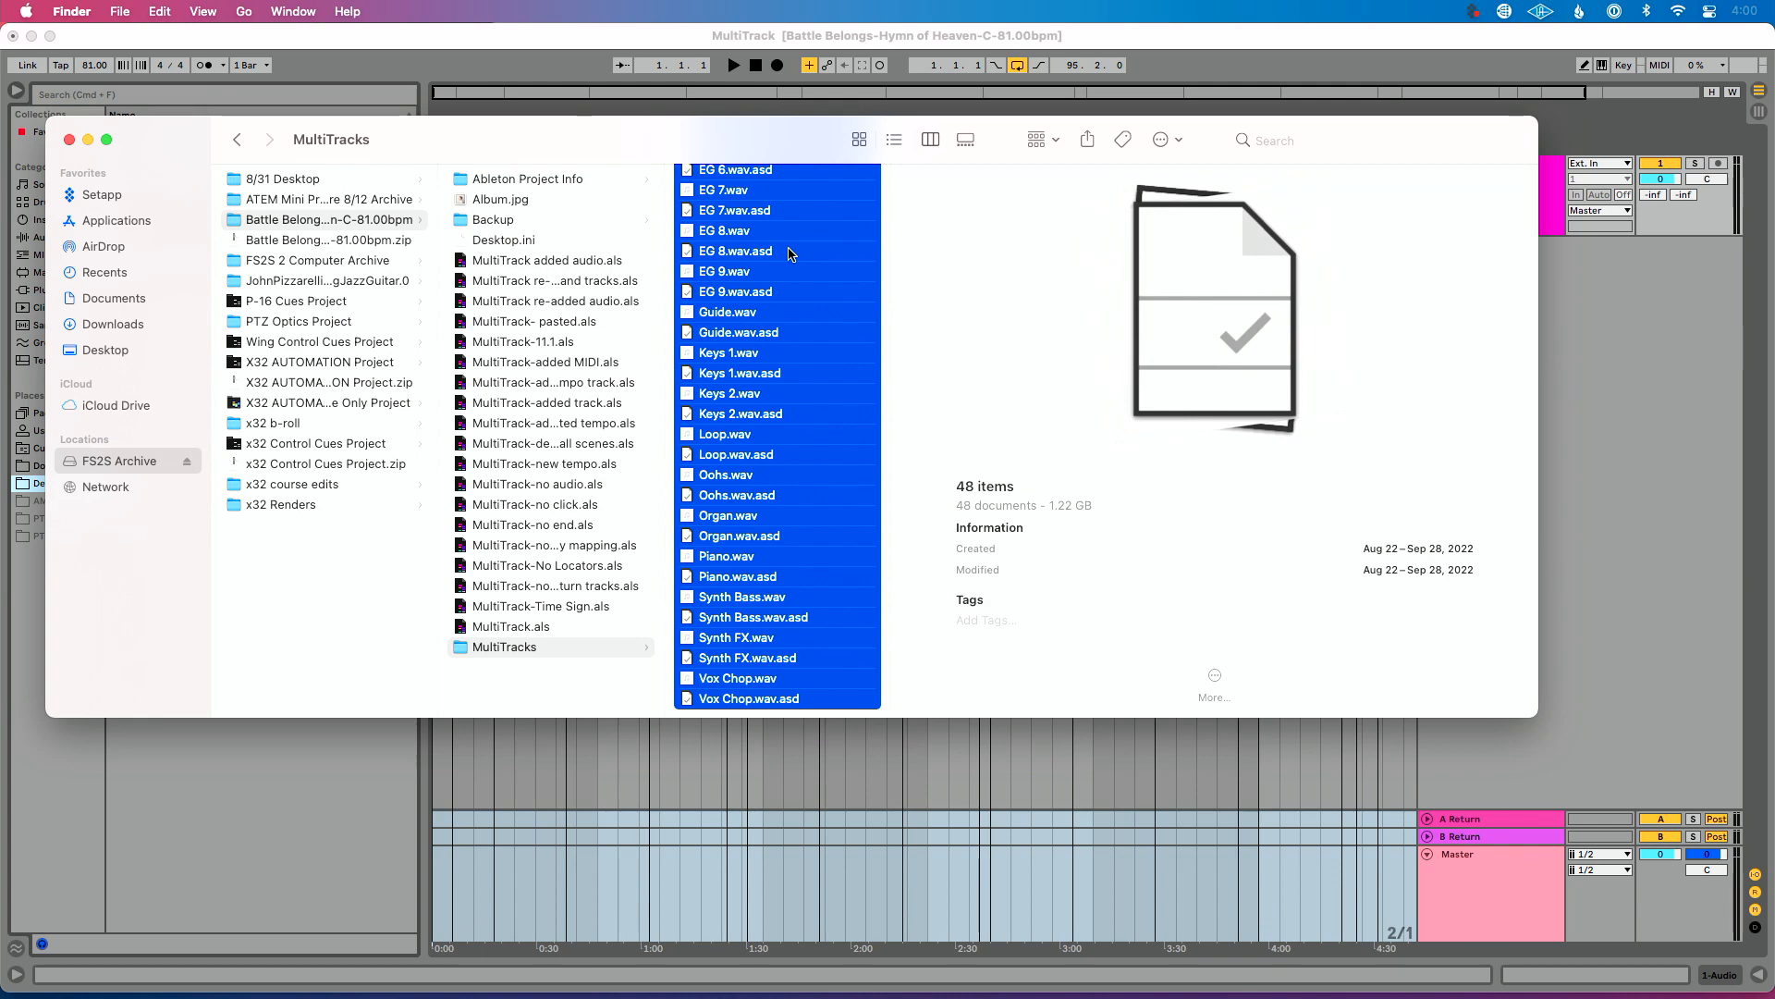
pyautogui.scroll(10, 788, 250)
pyautogui.moveTo(712, 188); pyautogui.dragTo(439, 368)
pyautogui.press('super+Tab')
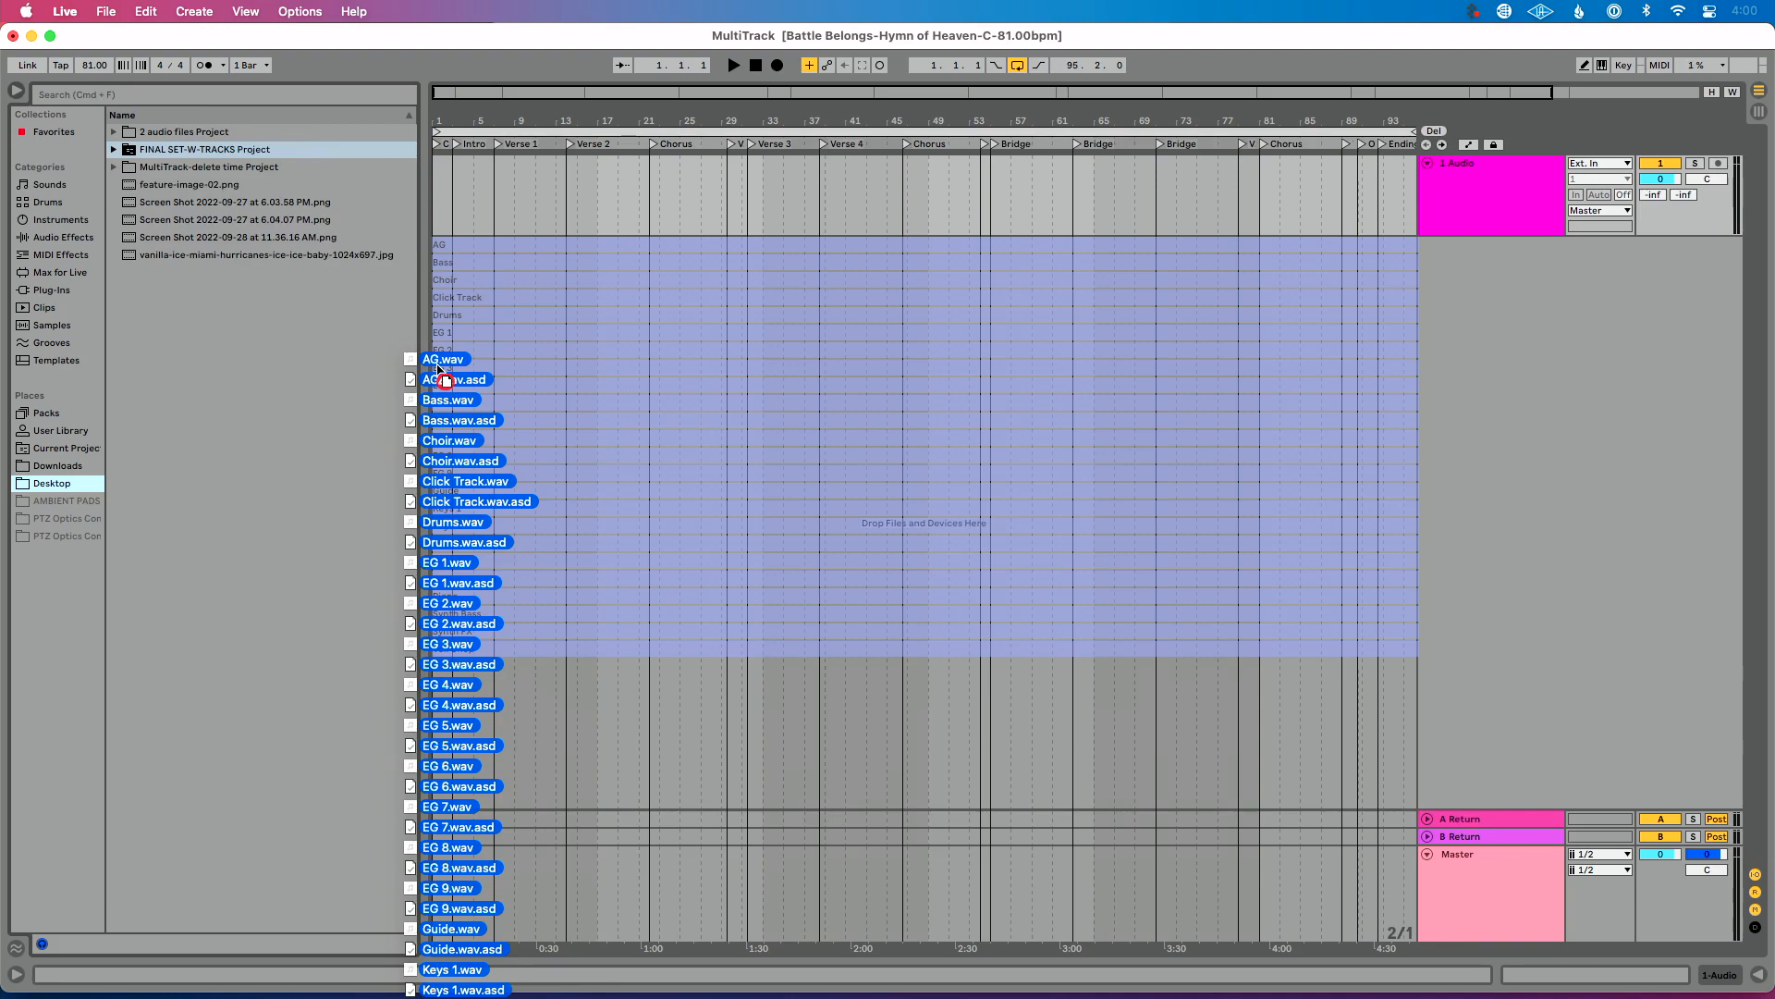
pyautogui.moveTo(439, 368); pyautogui.dragTo(439, 368)
pyautogui.scroll(-10, 984, 408)
pyautogui.scroll(8, 988, 418)
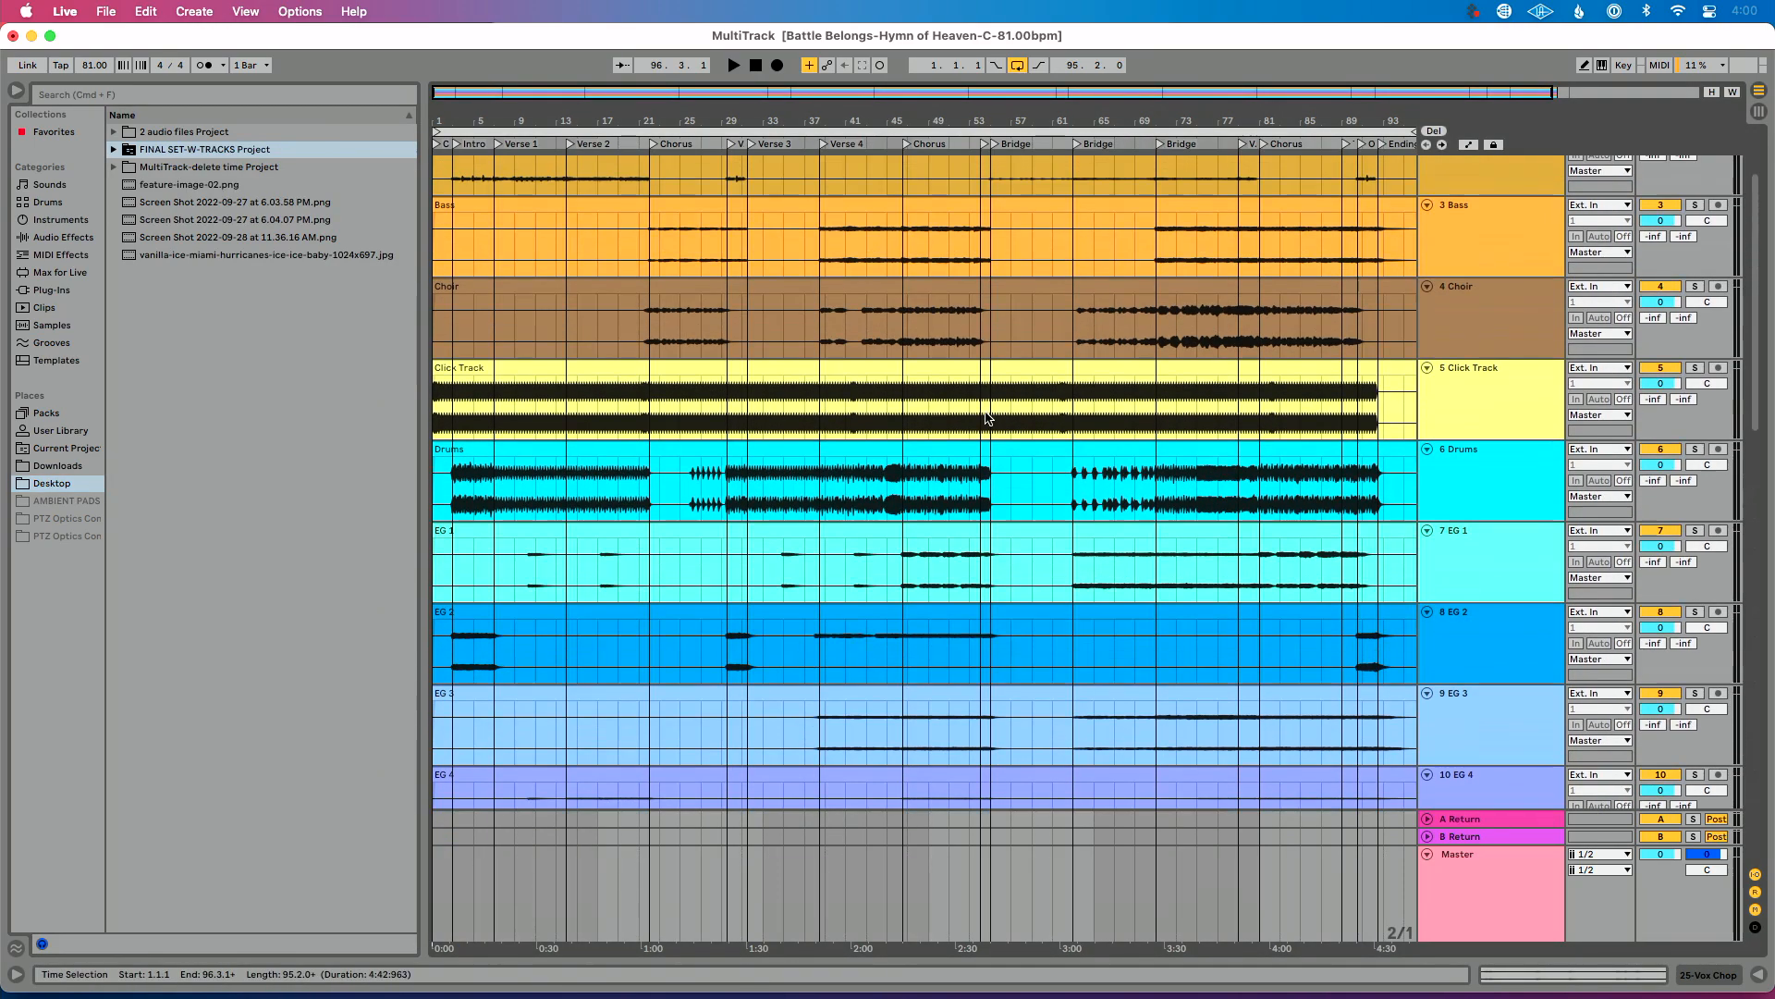
pyautogui.scroll(3, 987, 418)
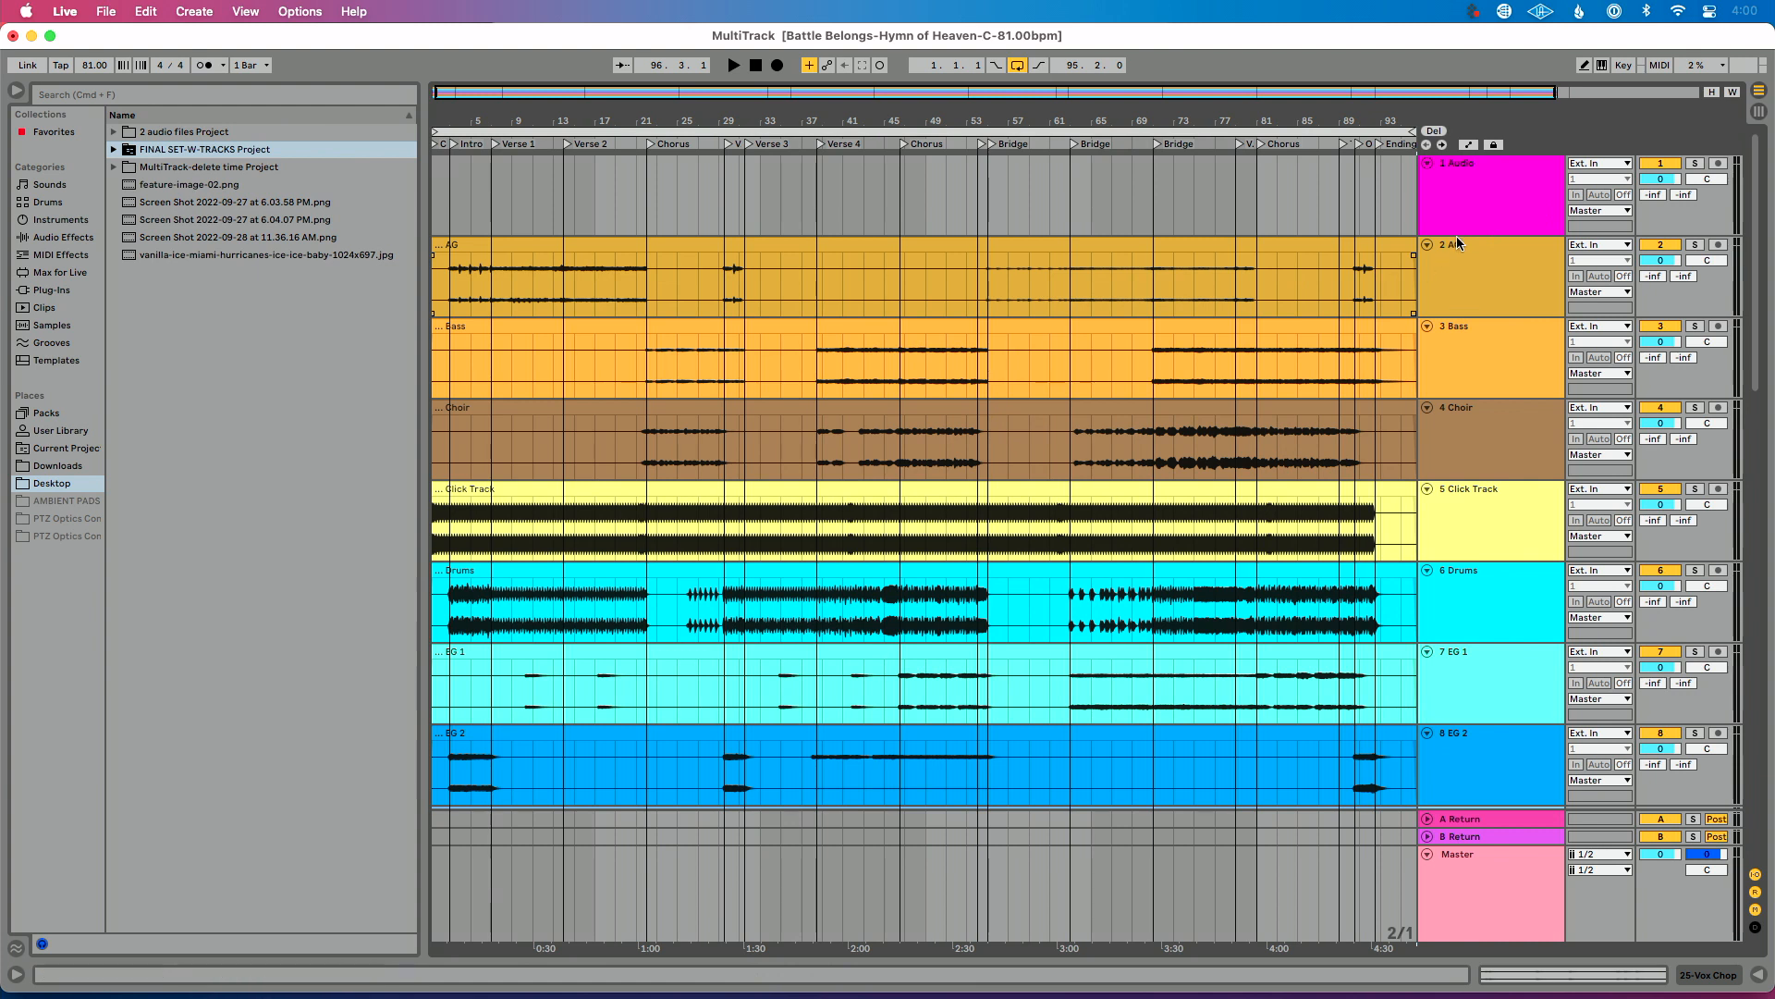
pyautogui.click(1467, 209)
pyautogui.press('Delete')
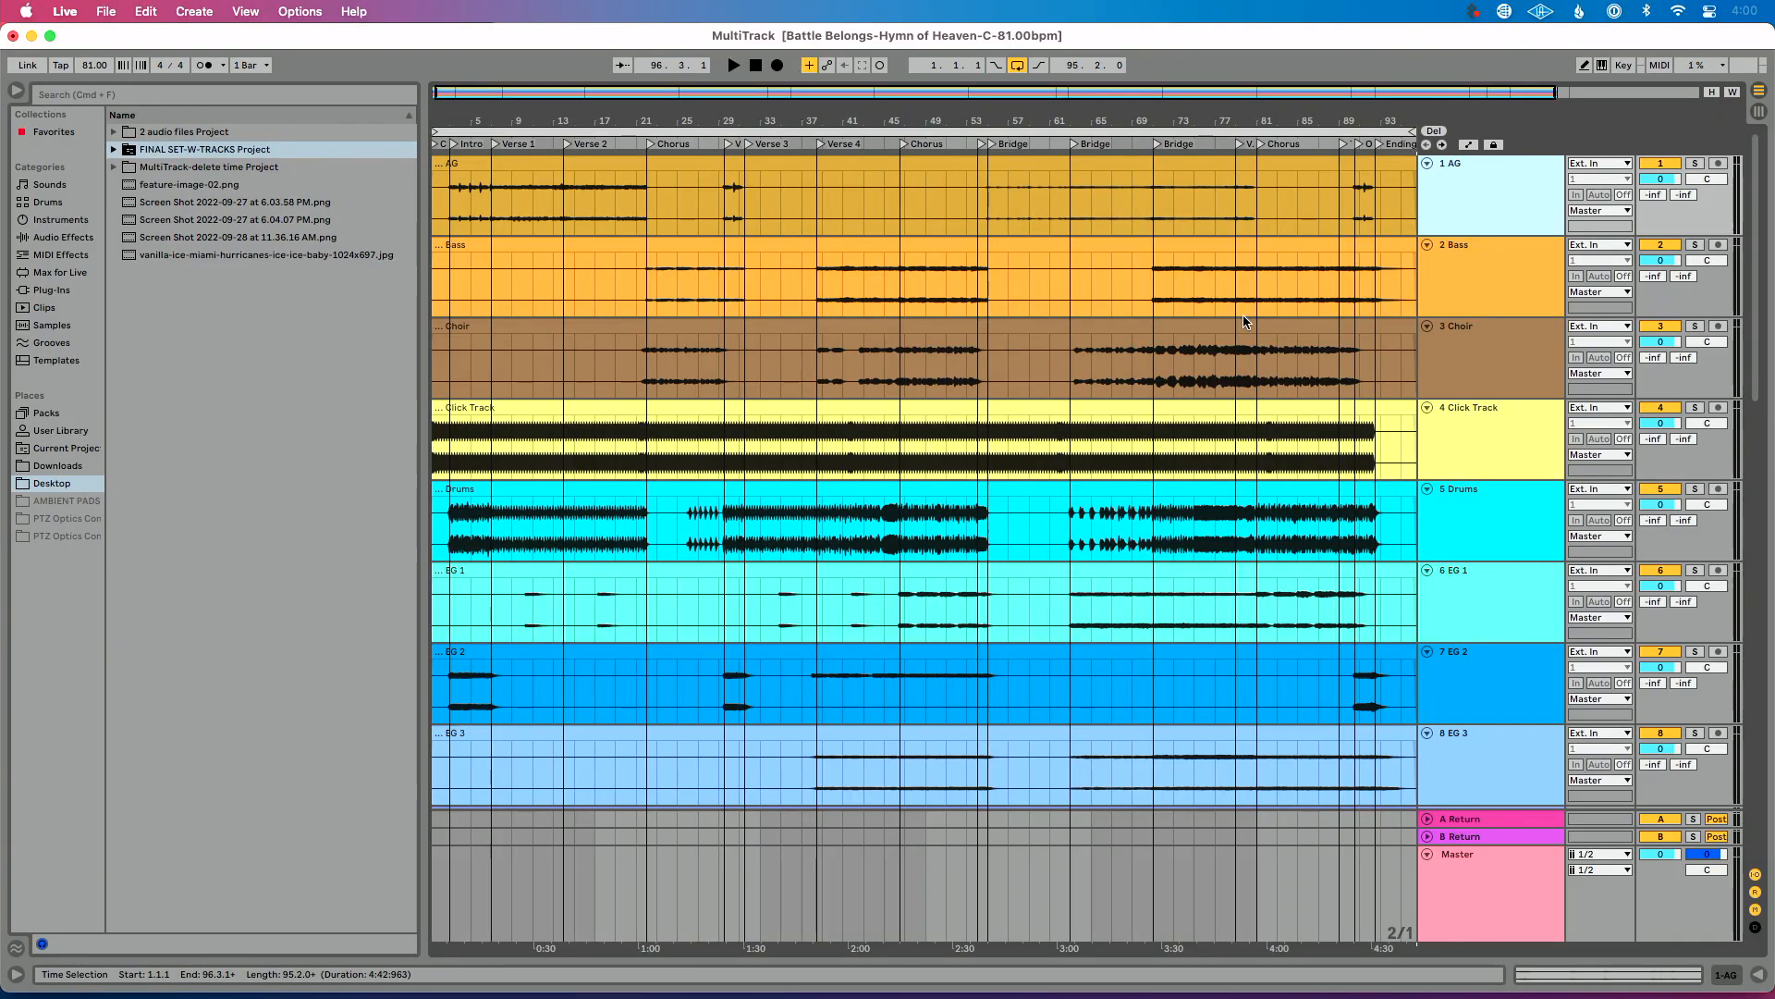
# Step: Save the Live set under the new name "MultiTrack- re-added audio tracks" in the same project folder
pyautogui.press('super+shift+s')
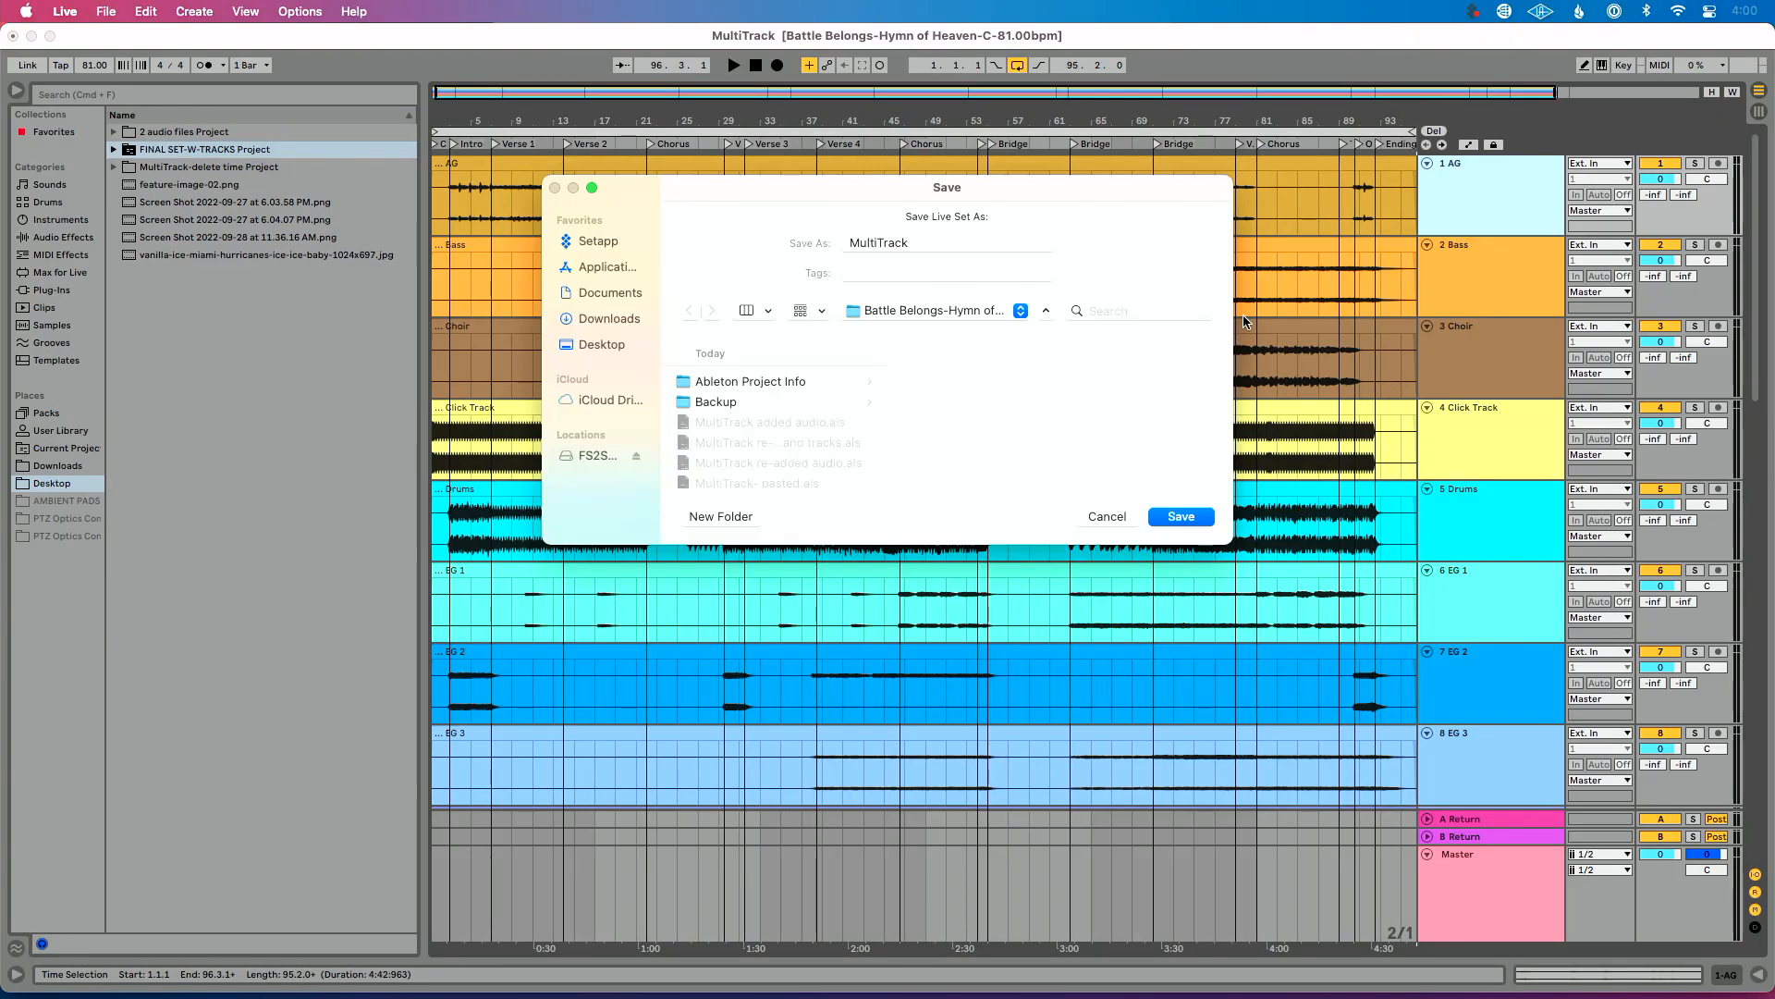
pyautogui.click(963, 239)
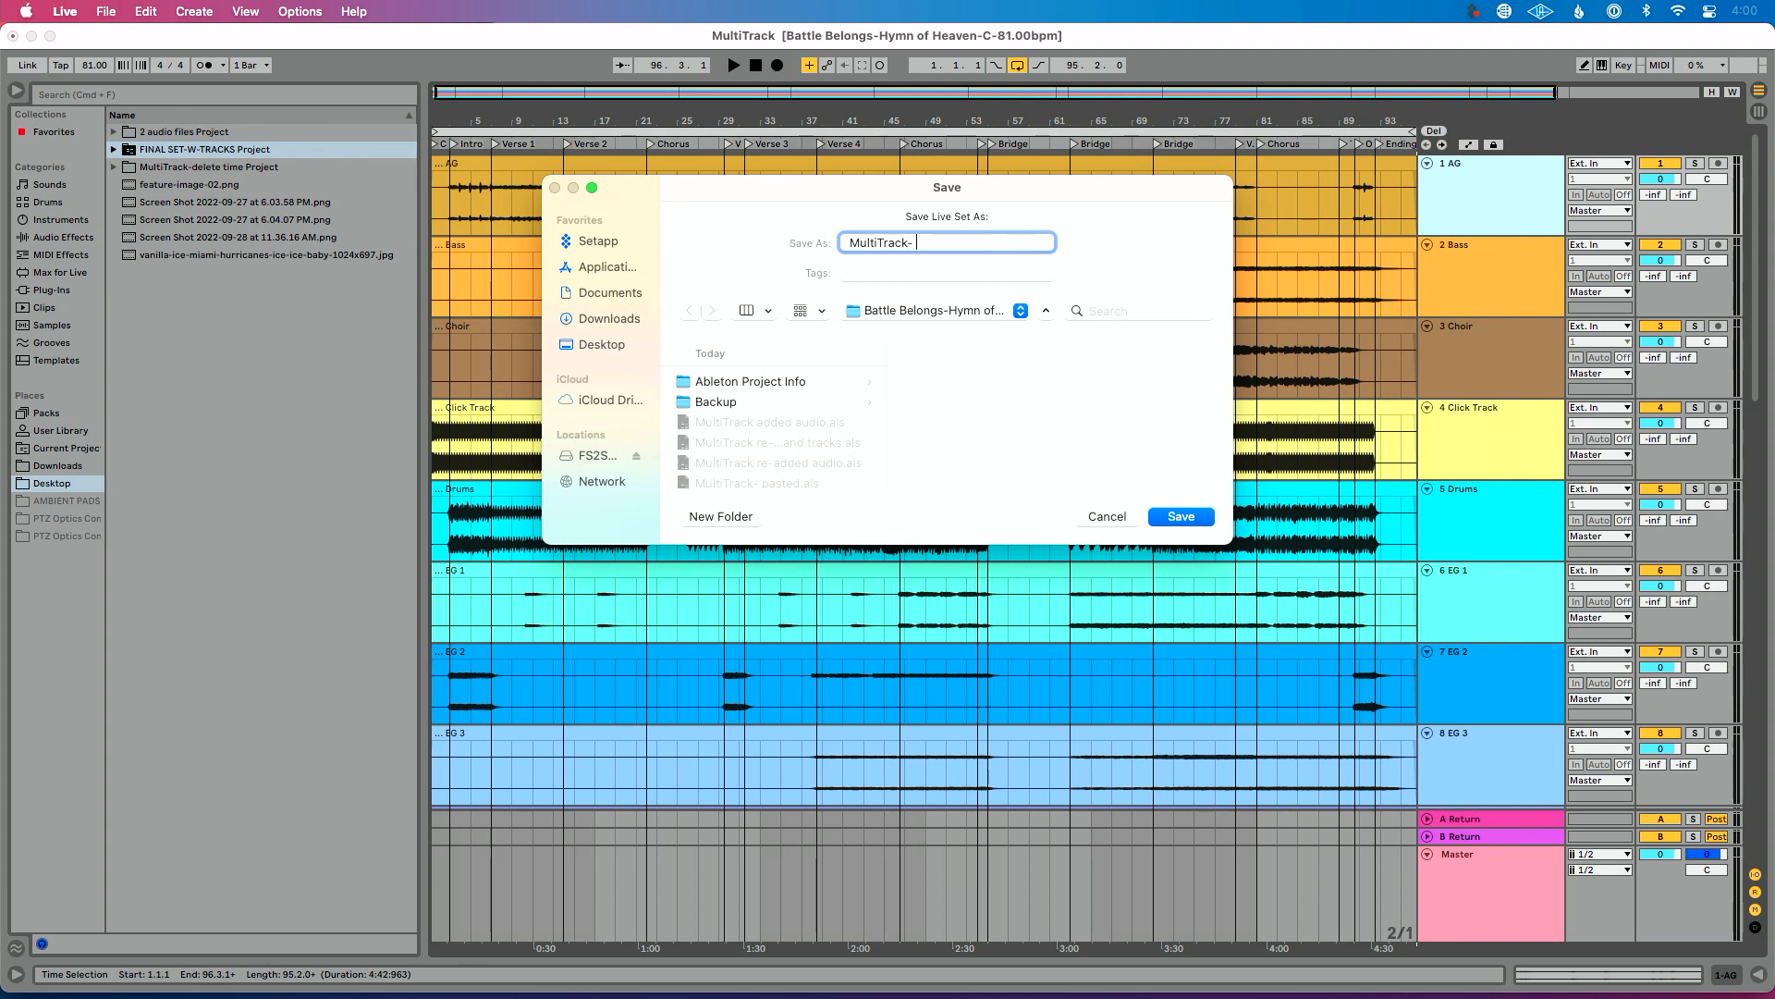
pyautogui.write('- re-added audio tracks')
pyautogui.press('Return')
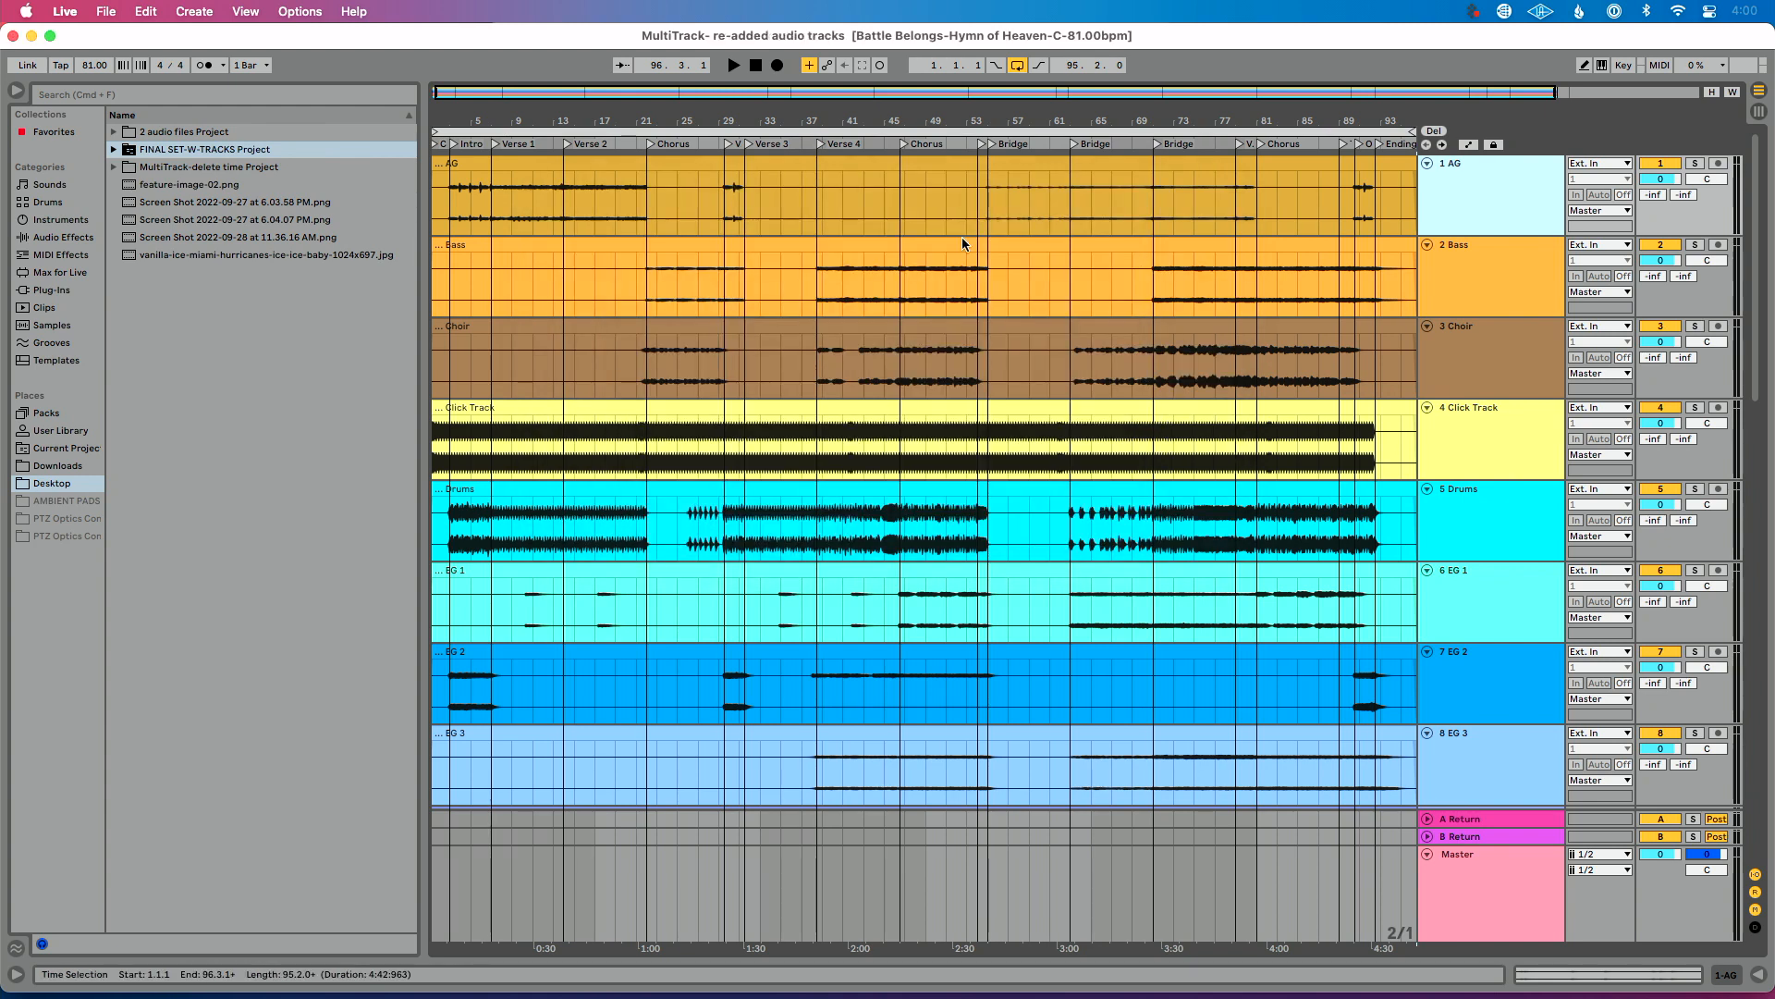
# Step: Switch to Finder and open "MultiTrack- re-added audio tracks.als" from the Battle Belongs project folder with Ableton Live 11 Suite 3
pyautogui.press('super+Tab')
pyautogui.press('super+Tab')
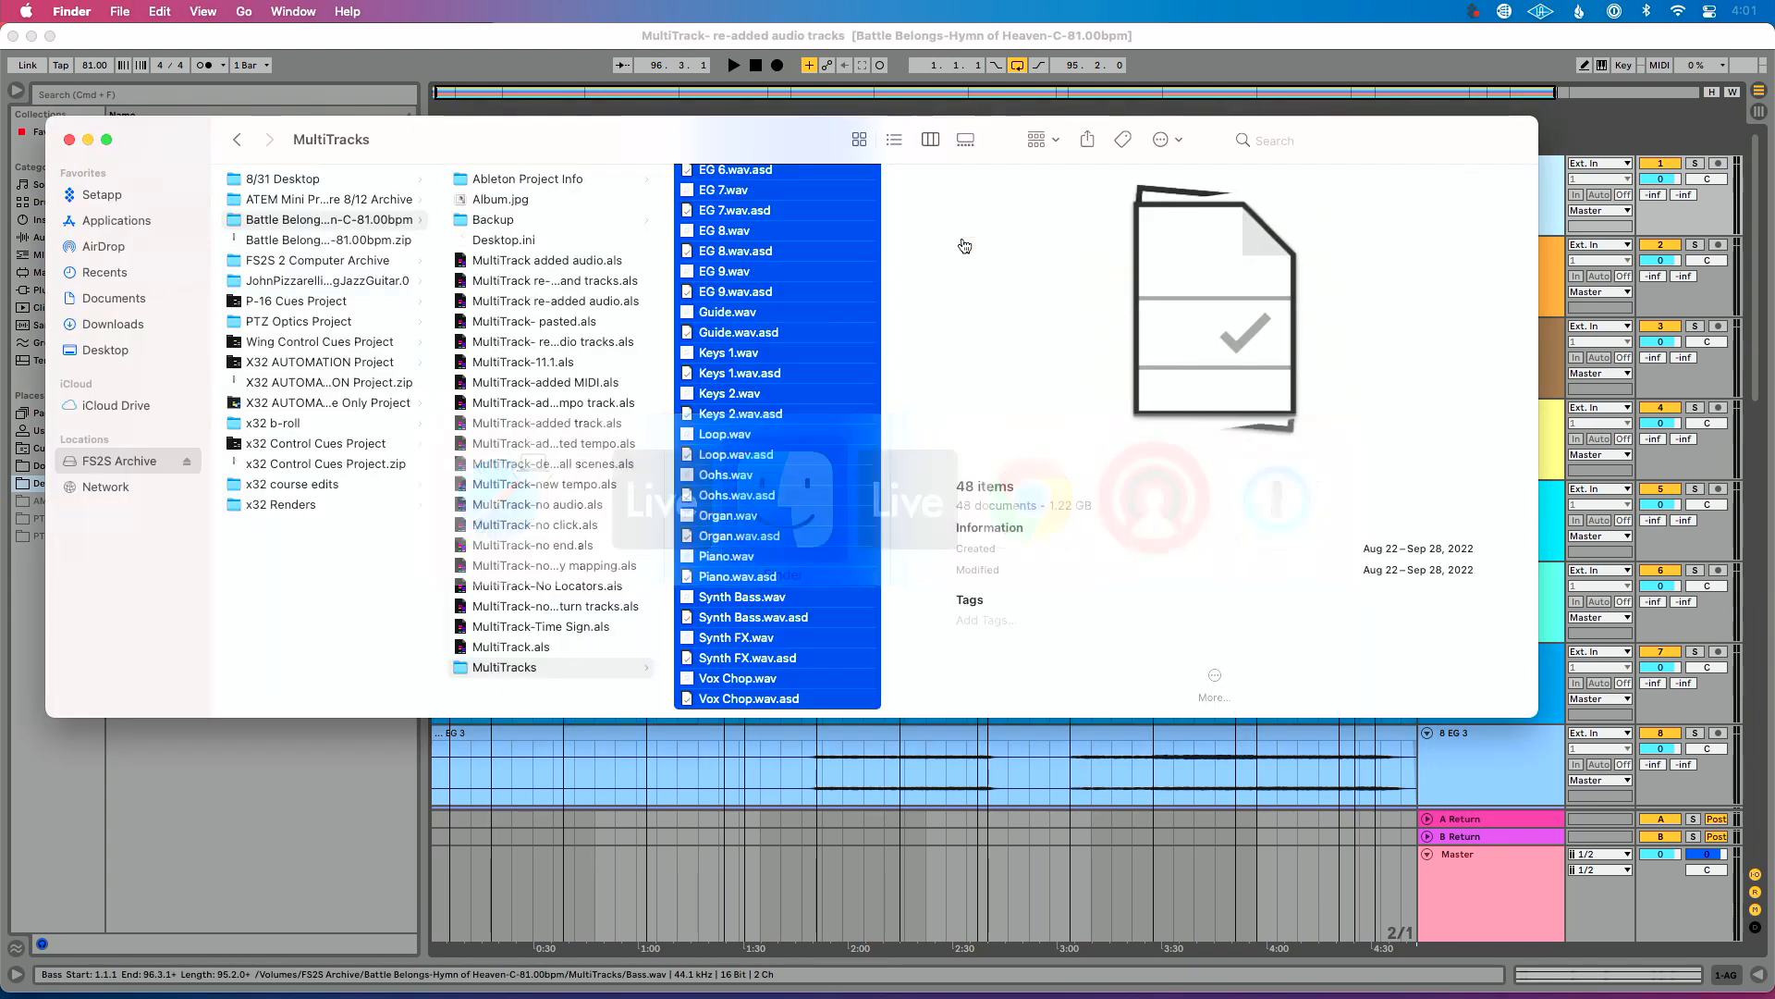
pyautogui.click(566, 646)
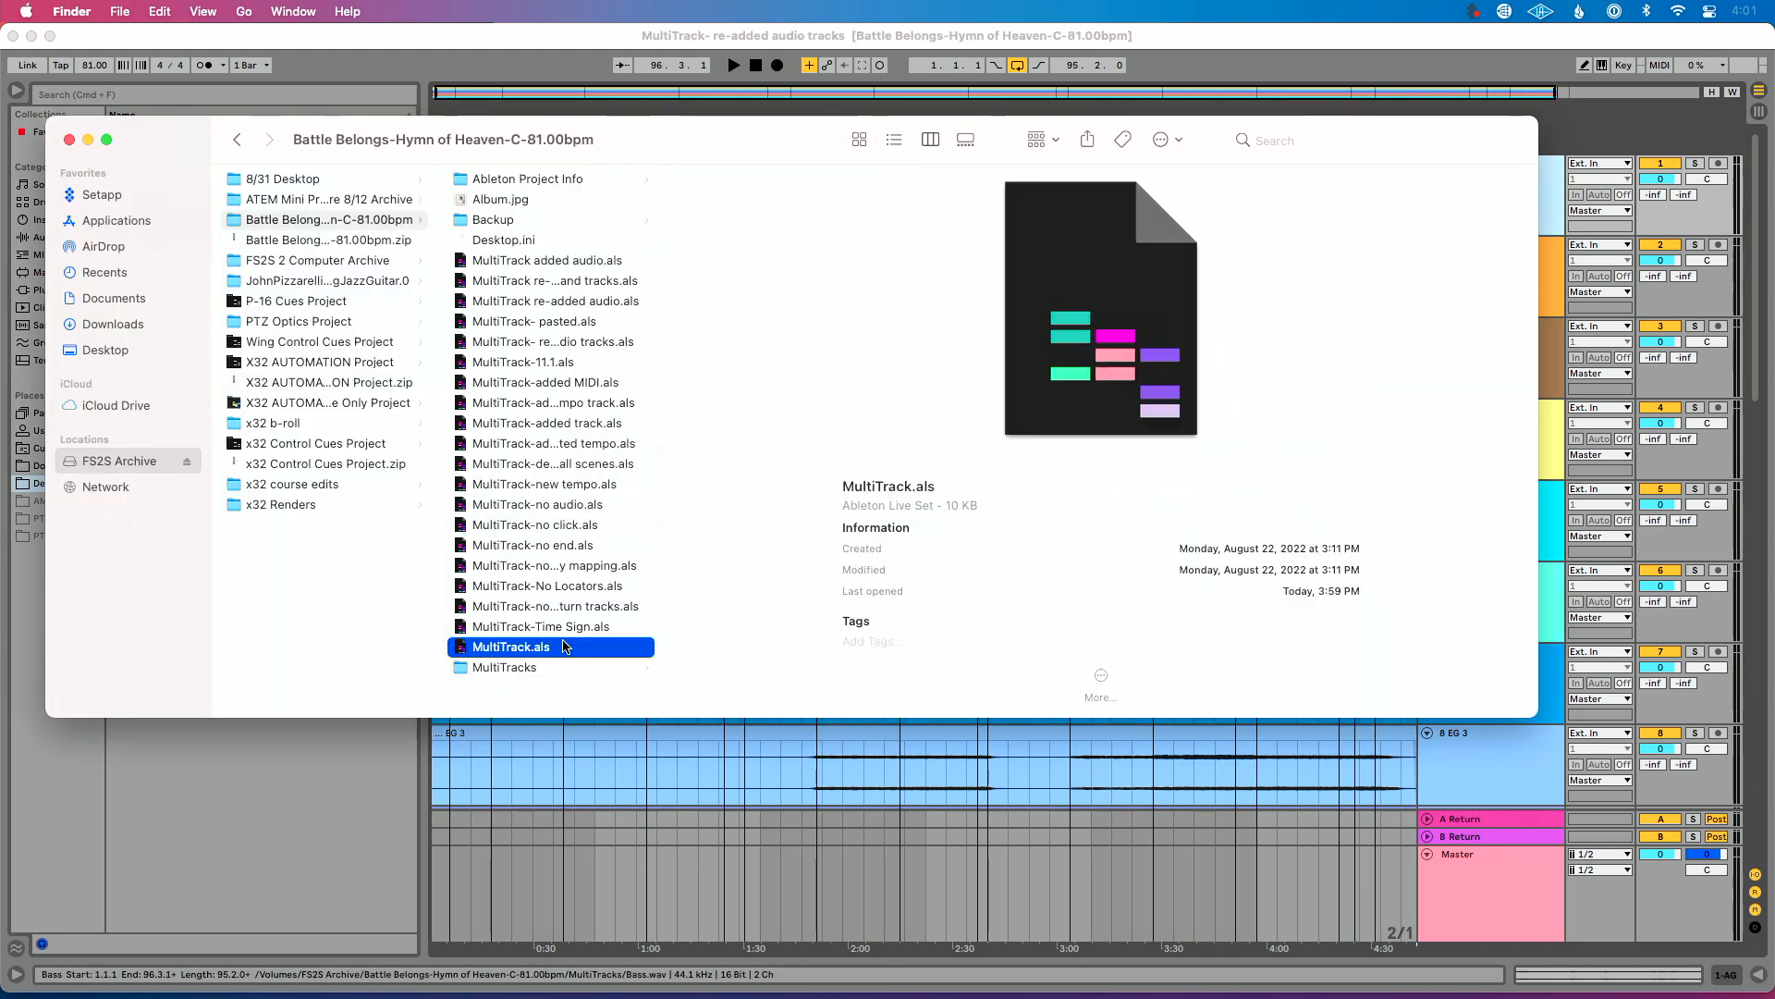
pyautogui.click(599, 261)
pyautogui.click(598, 282)
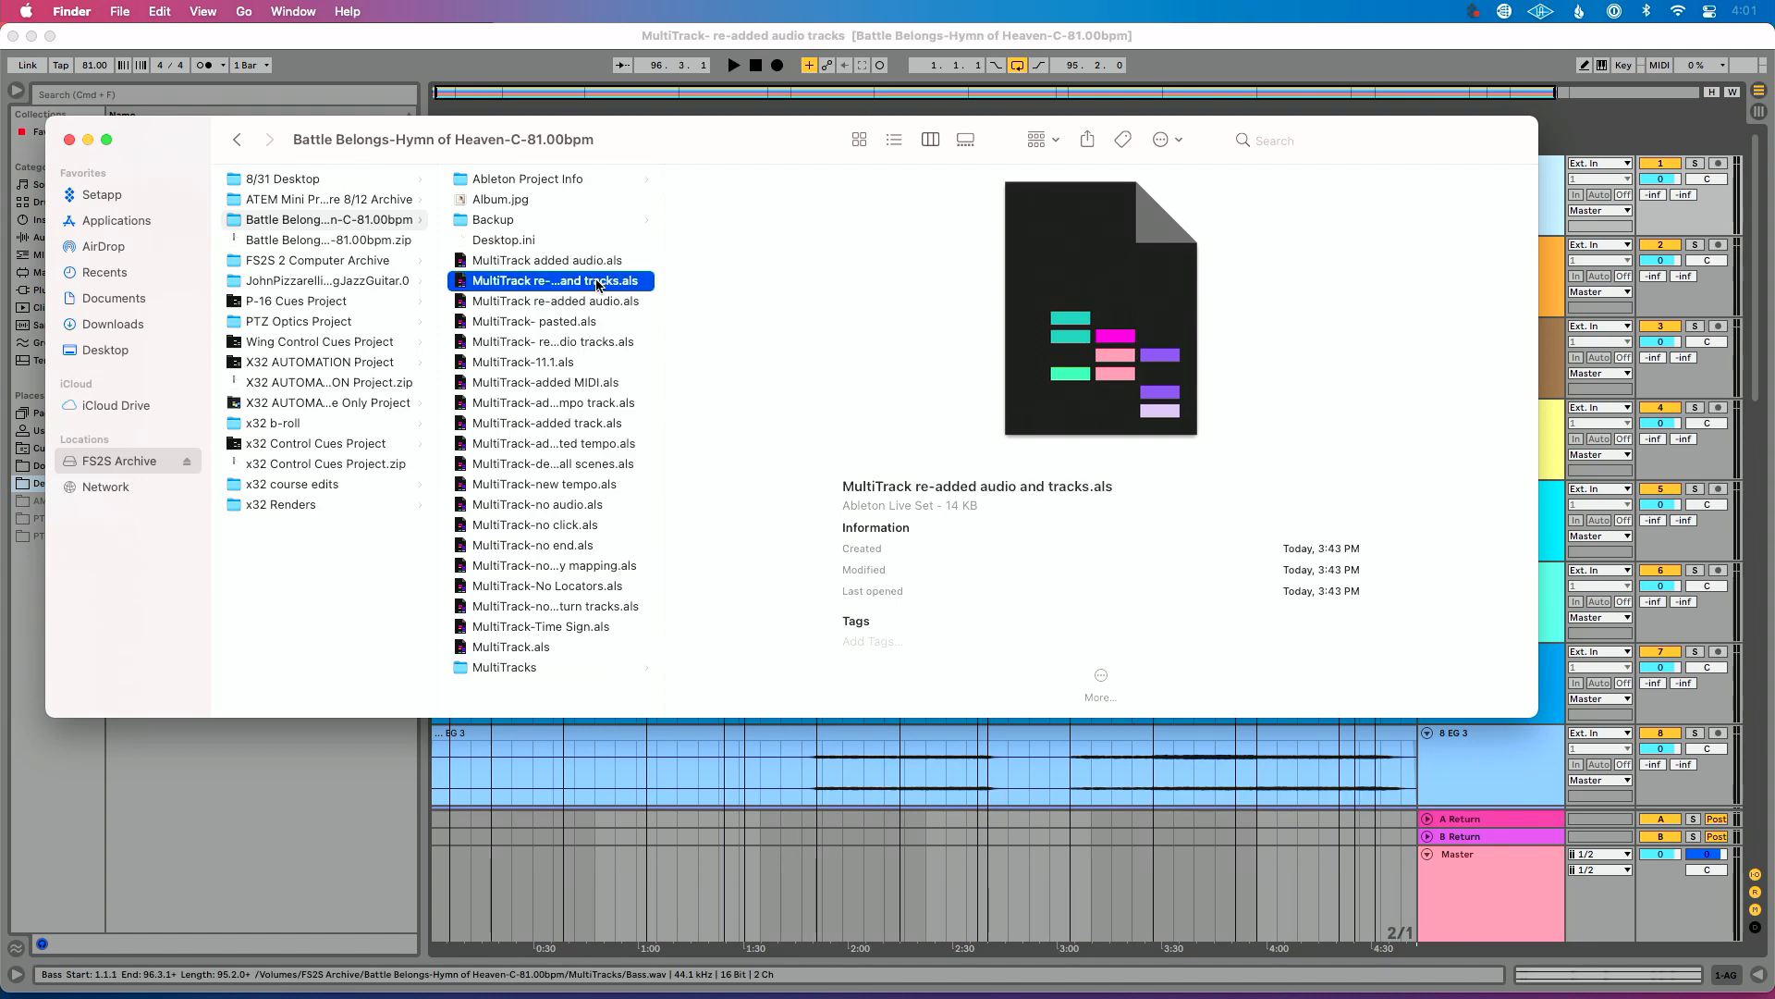
pyautogui.press('Down')
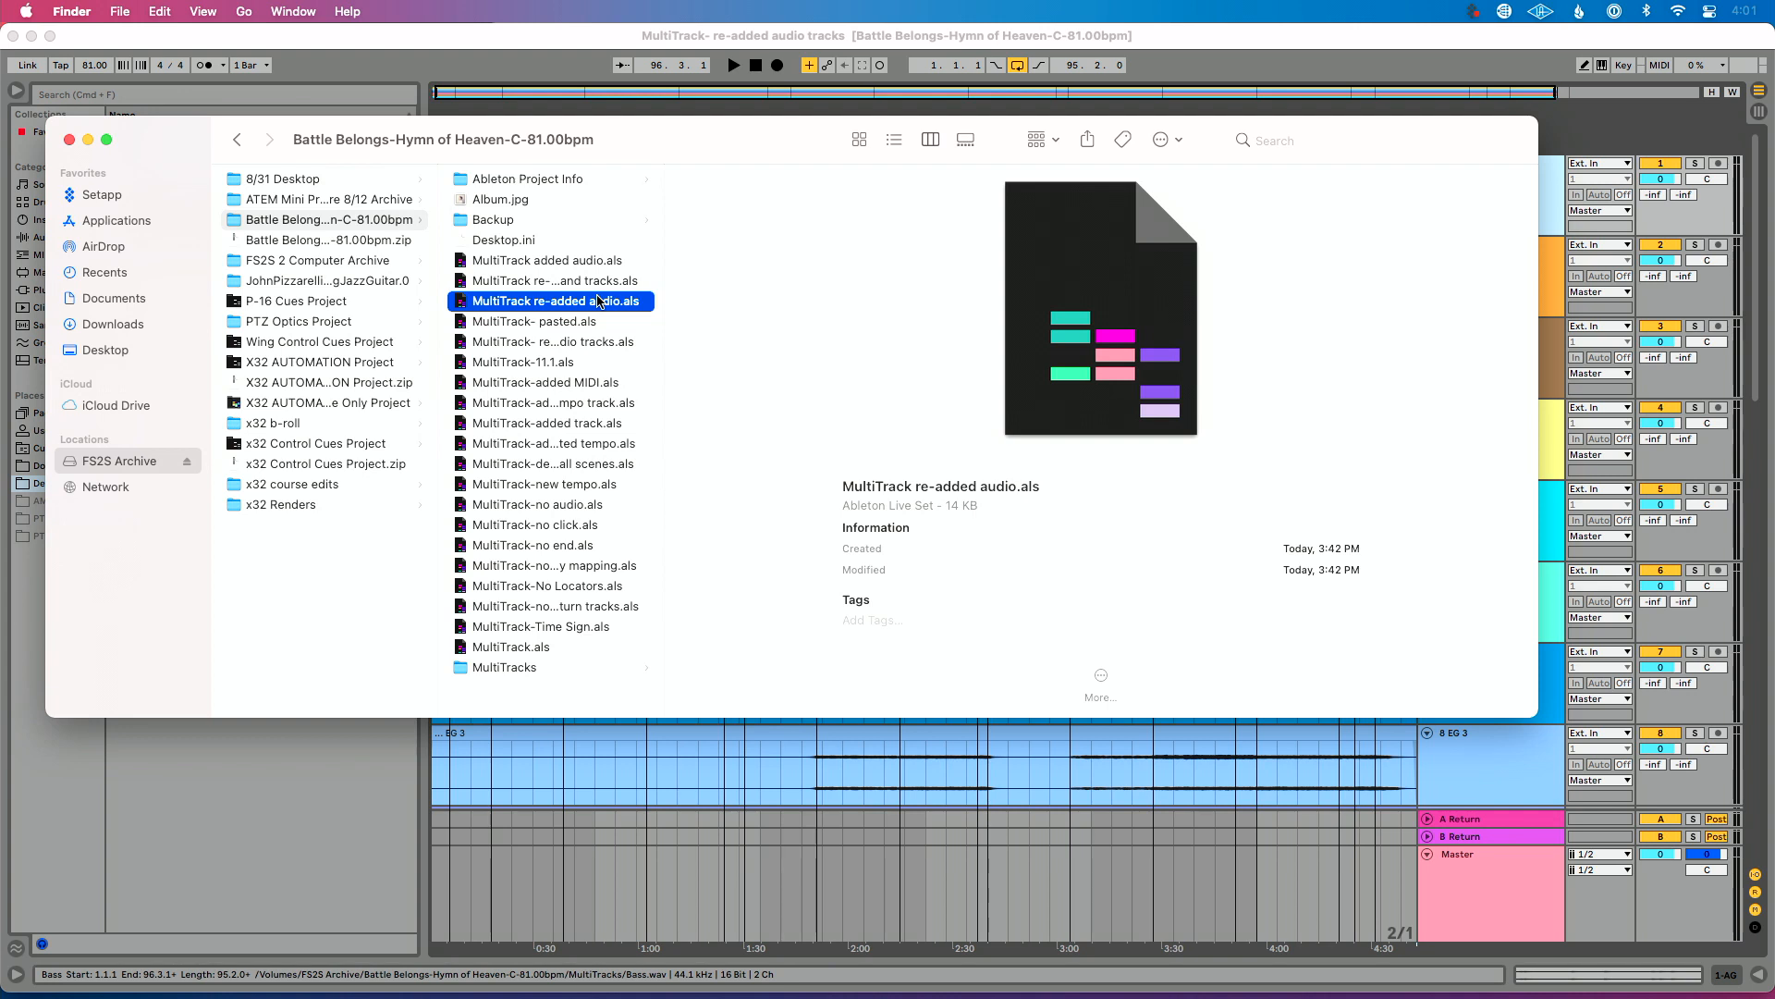
pyautogui.click(597, 283)
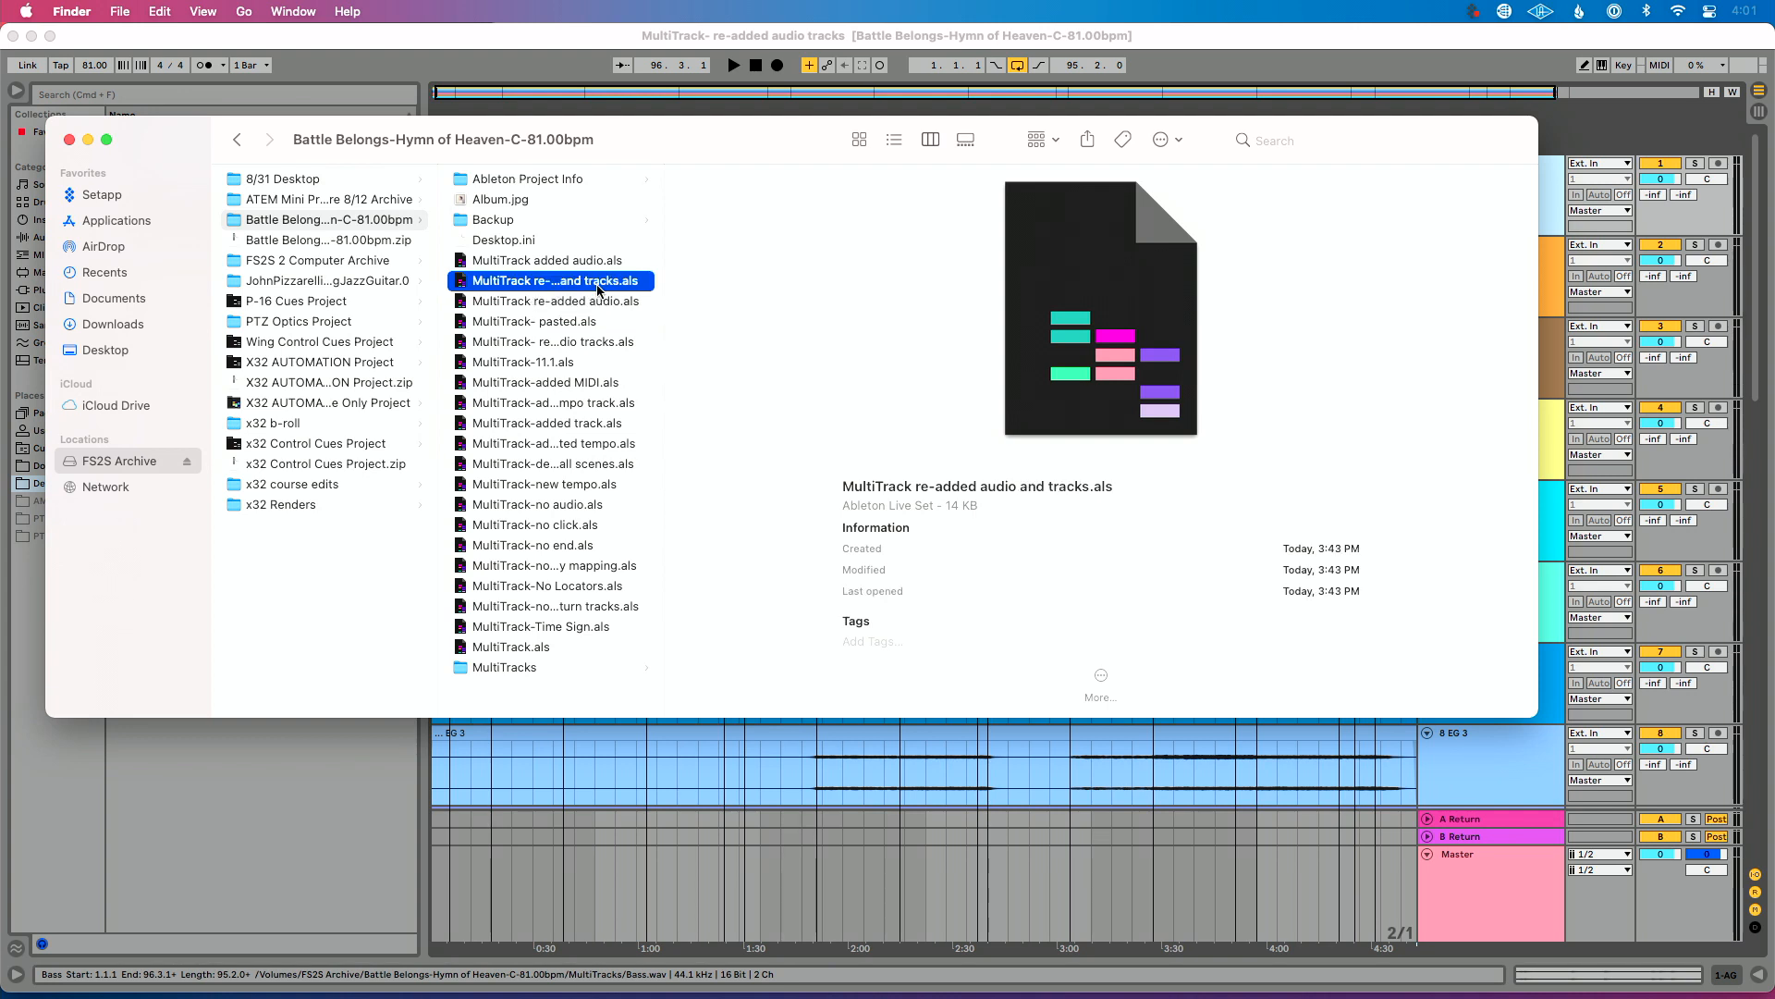
pyautogui.click(596, 302)
pyautogui.click(599, 344)
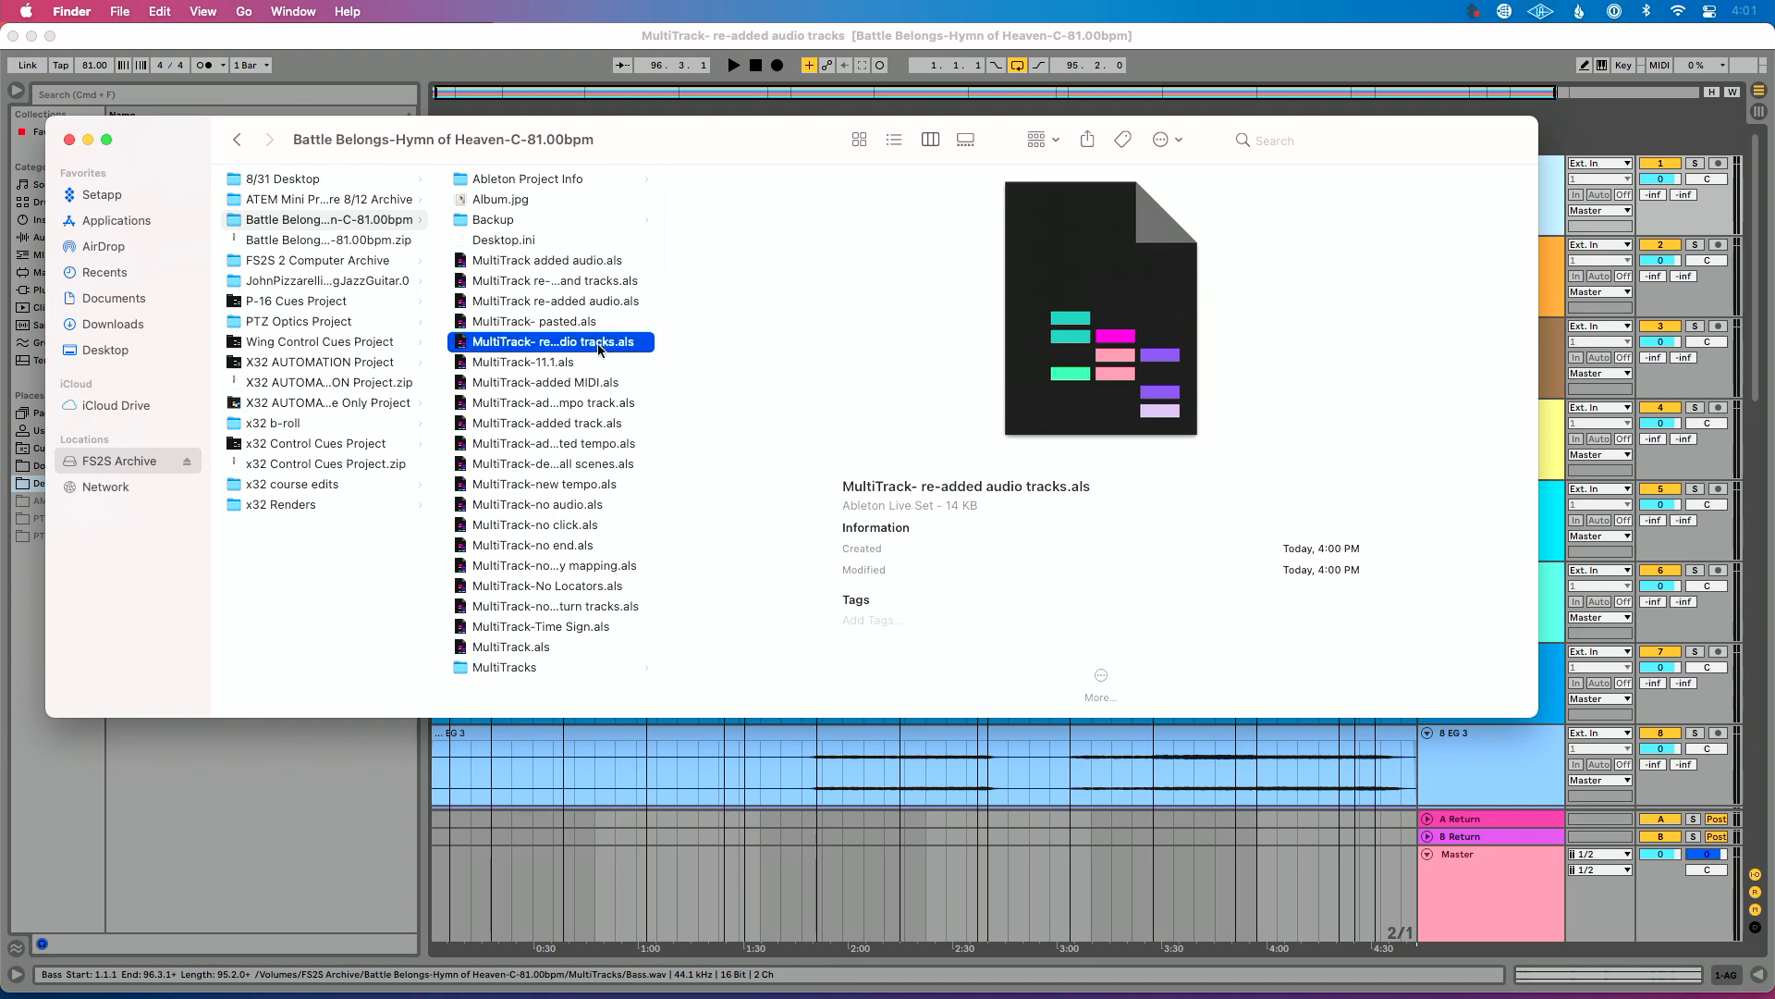
pyautogui.rightClick(599, 346)
pyautogui.moveTo(637, 377)
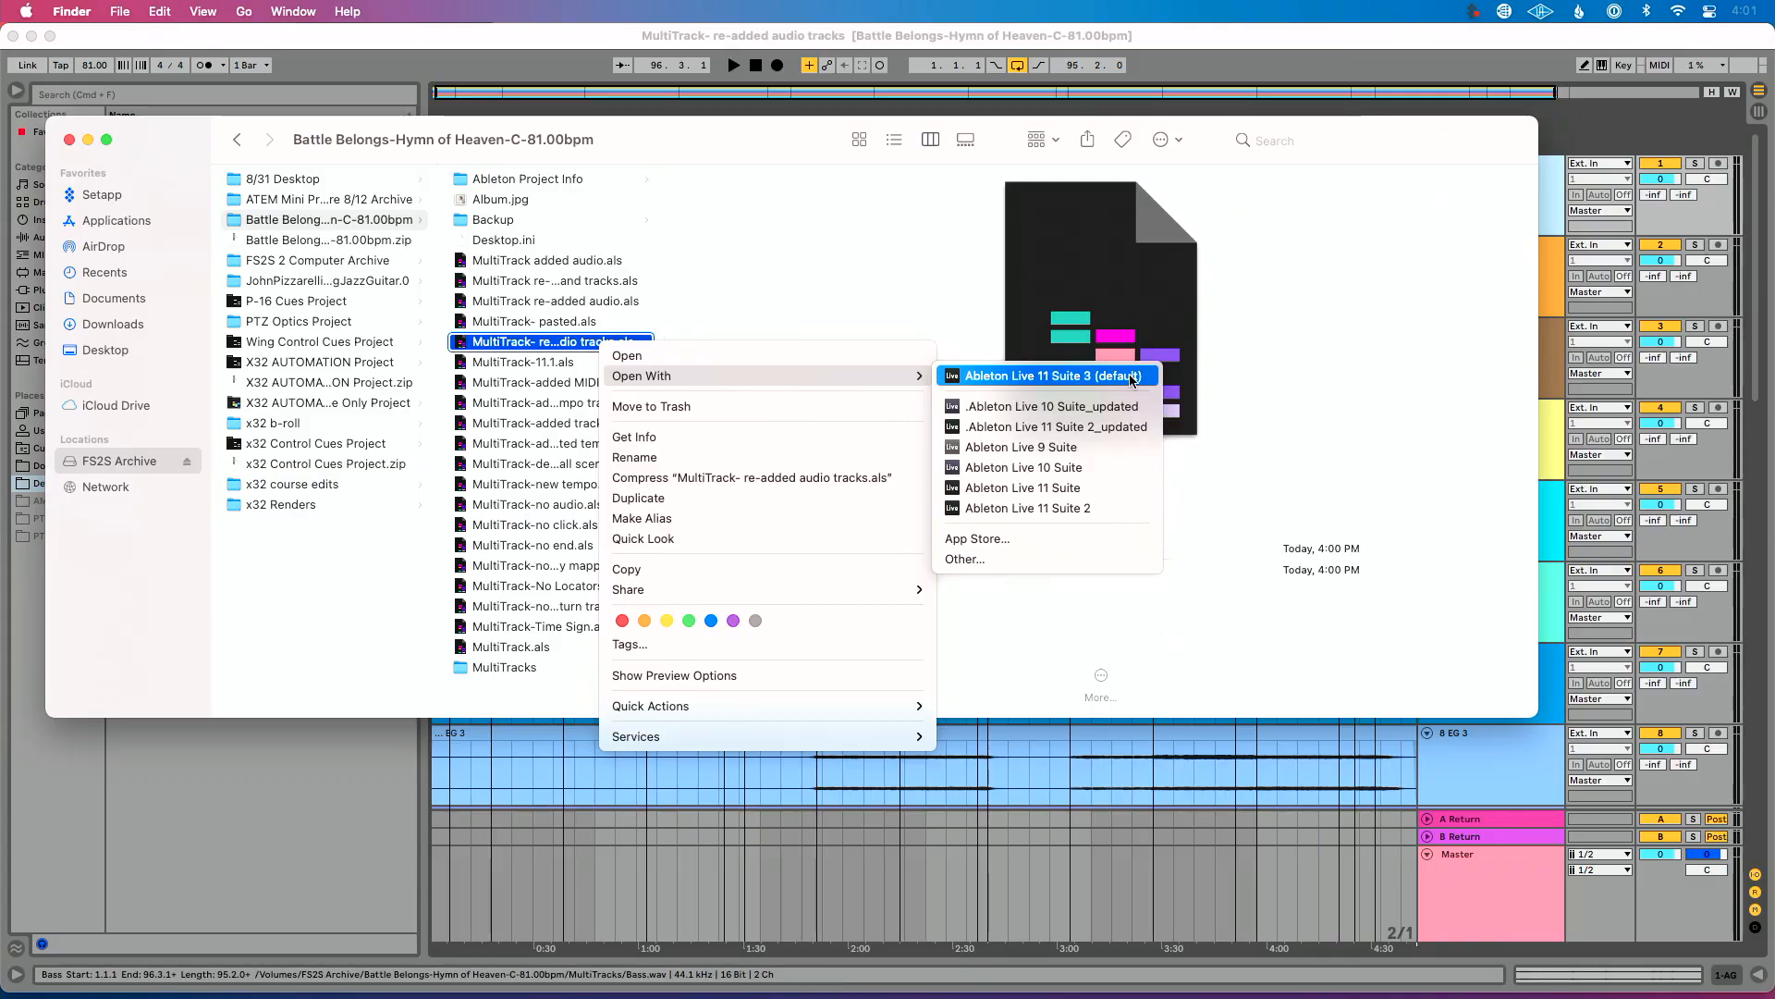
pyautogui.click(1129, 376)
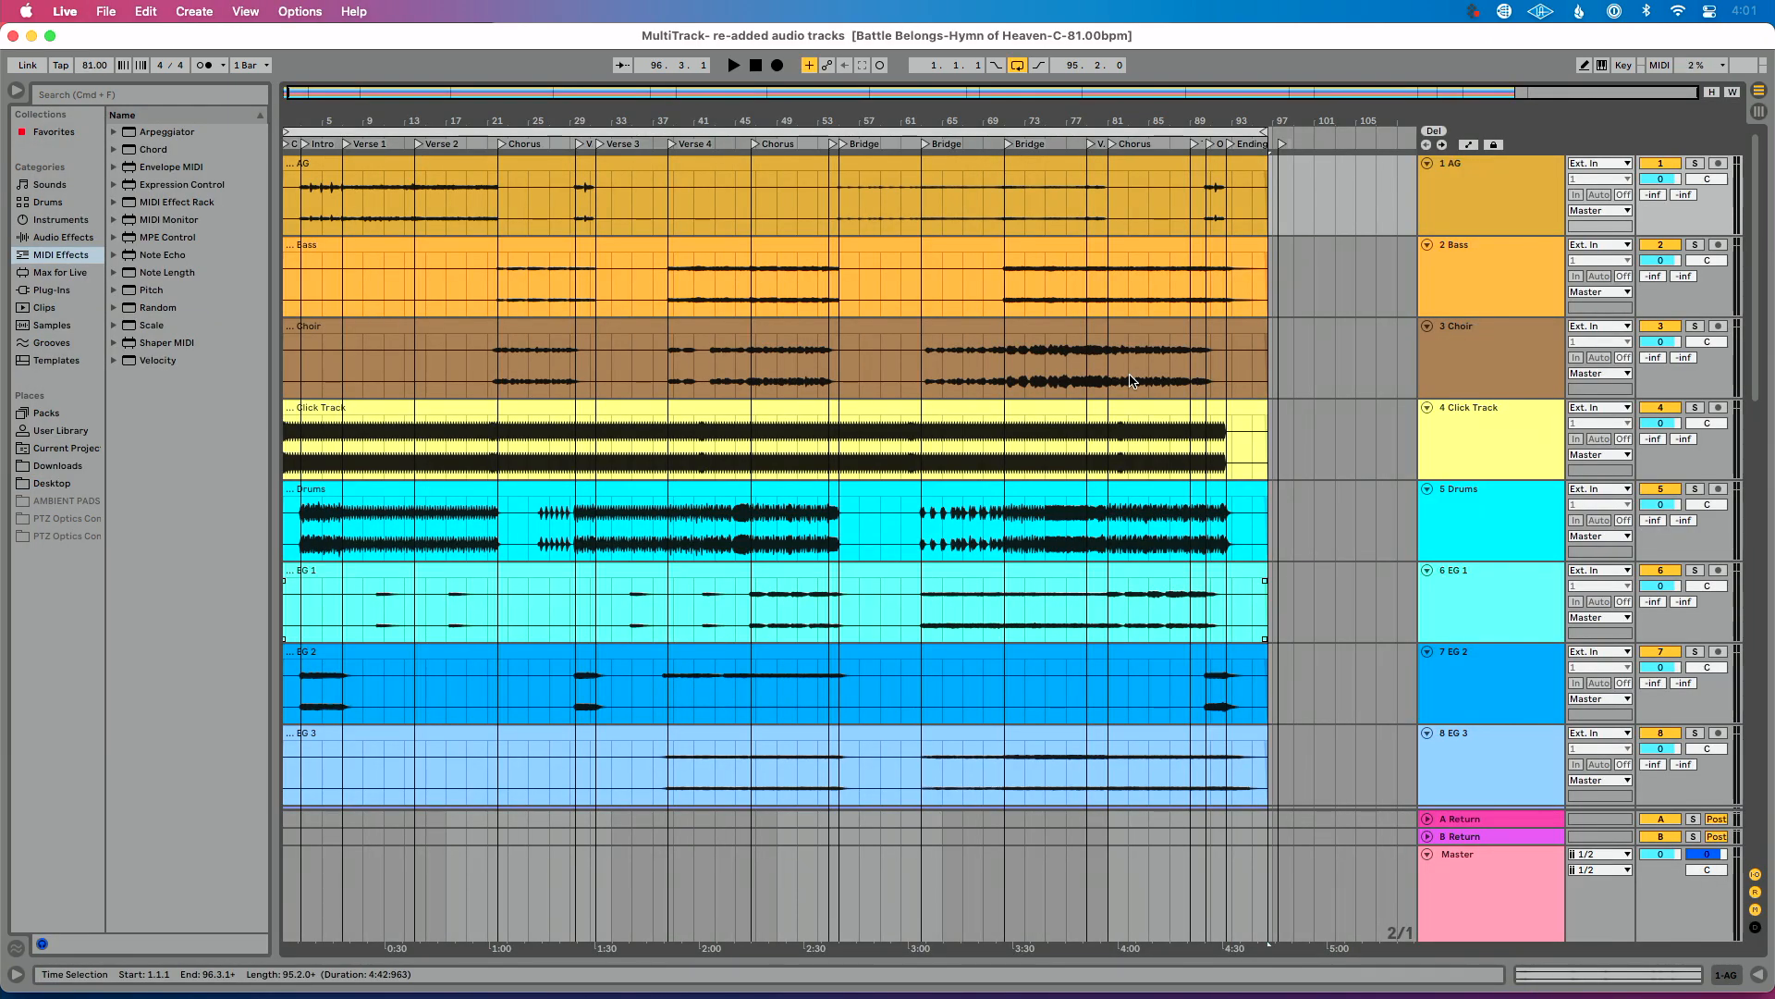
# Step: Try to open the original MultiTrack.als from Finder with Ableton Live 11 Suite 3
pyautogui.press('super+Tab')
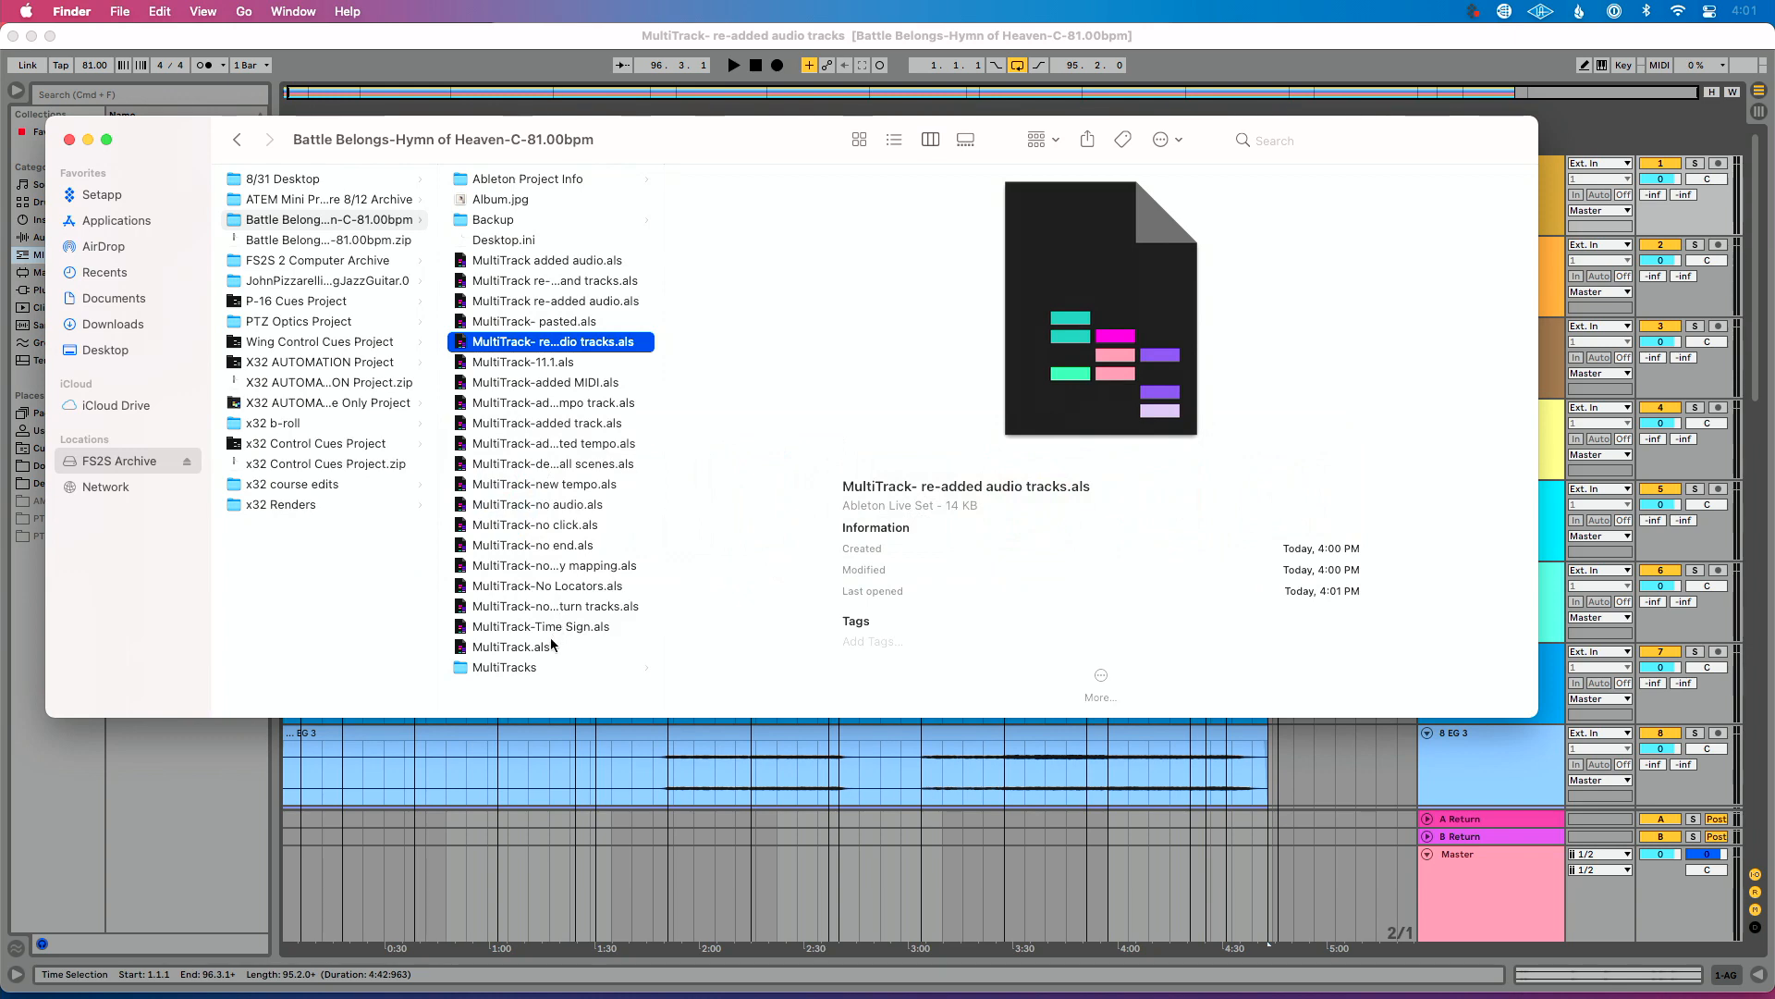
pyautogui.click(518, 646)
pyautogui.rightClick(552, 646)
pyautogui.moveTo(647, 617)
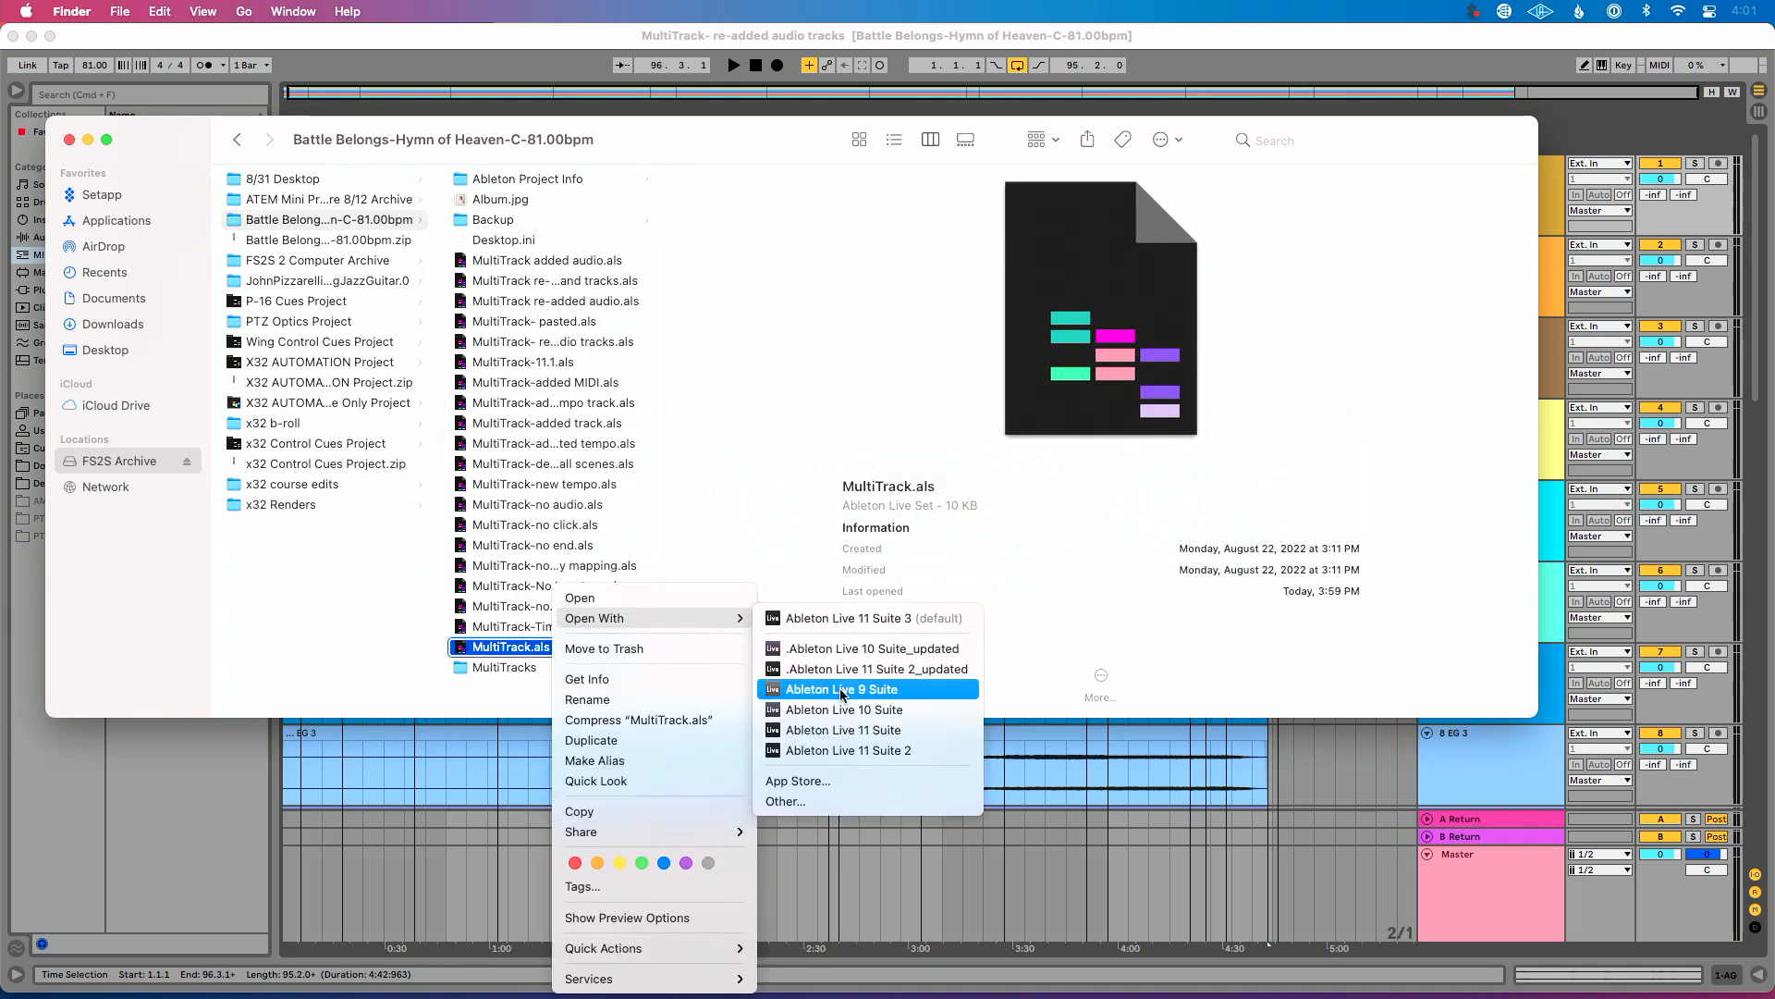
pyautogui.click(879, 623)
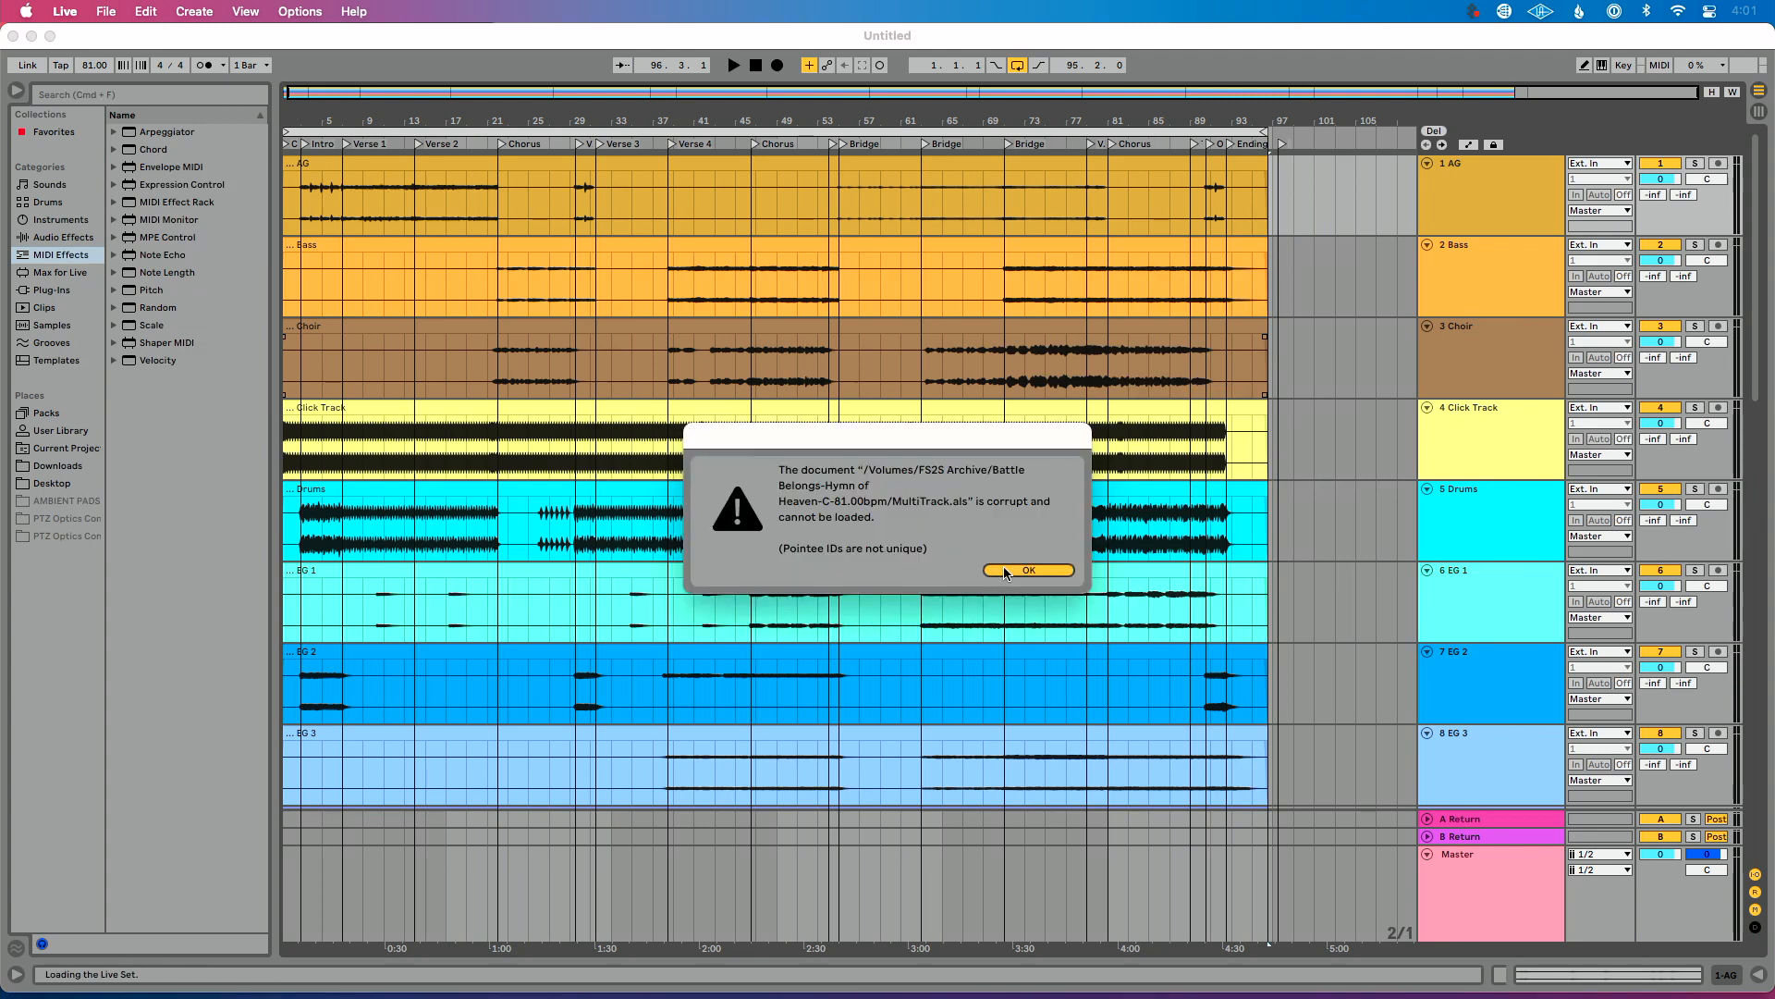
pyautogui.click(1006, 571)
# Step: Return to Finder and reopen "MultiTrack- re-added audio tracks.als" with Ableton Live 11 Suite 3
pyautogui.press('super+Tab')
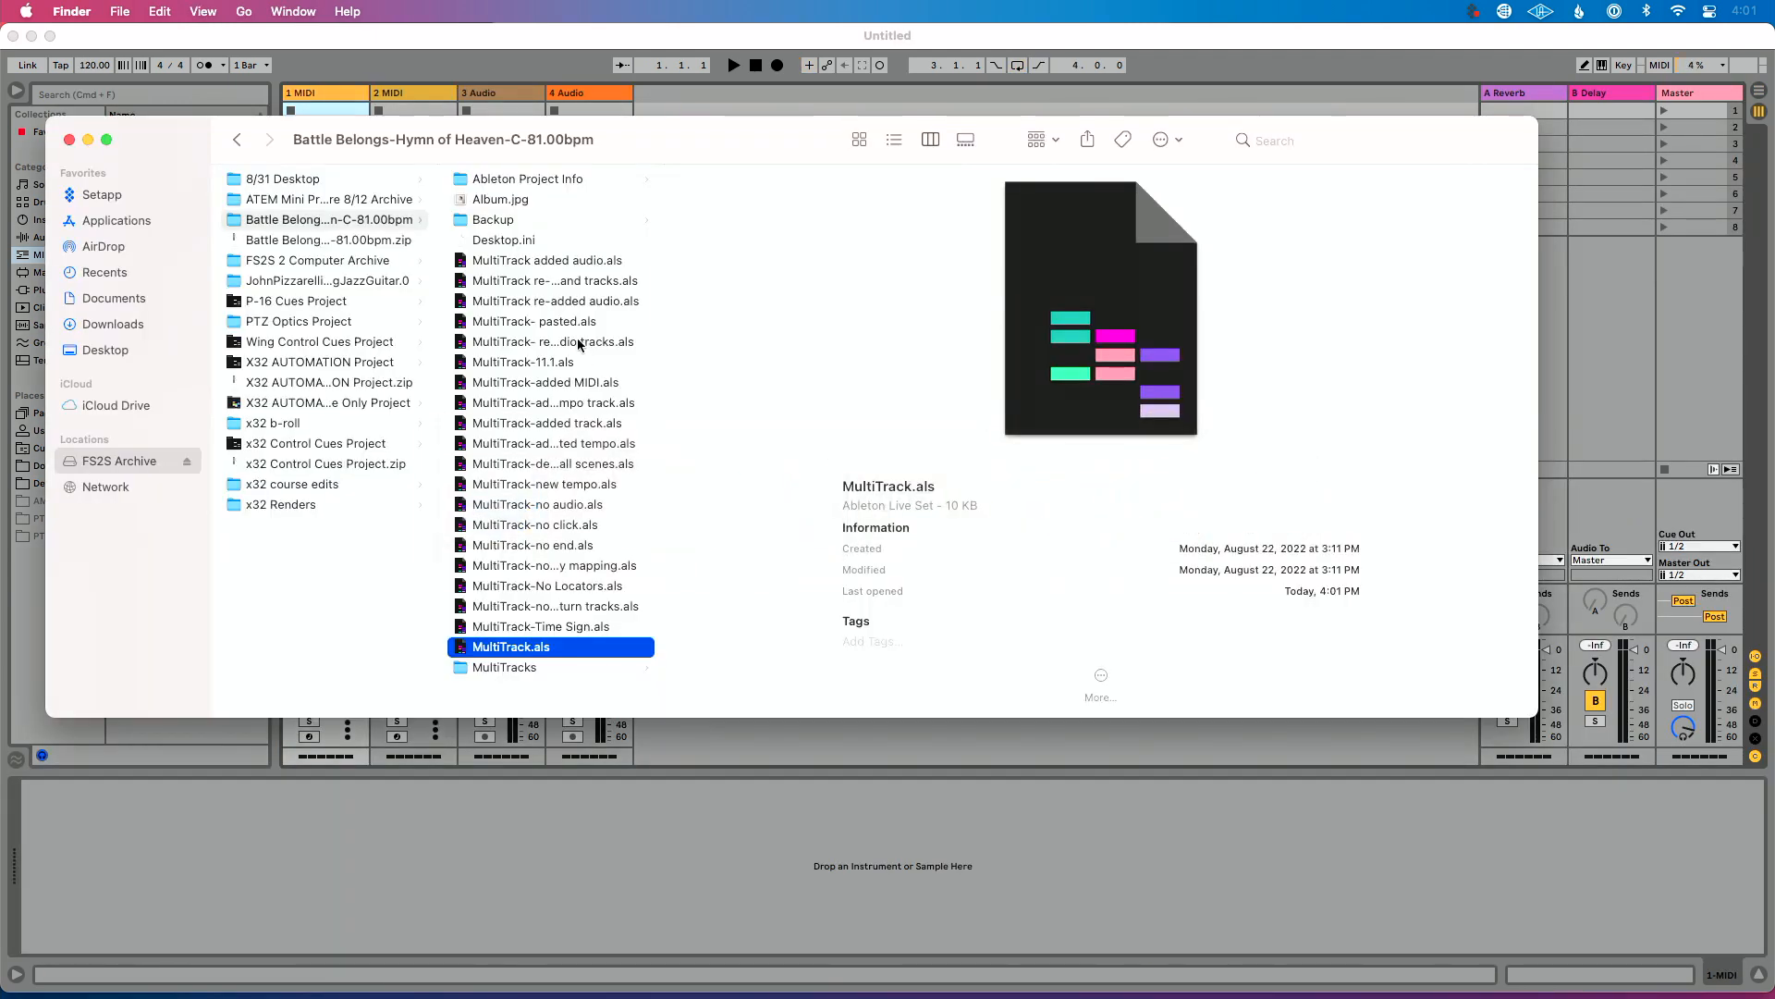
pyautogui.click(597, 342)
pyautogui.rightClick(597, 346)
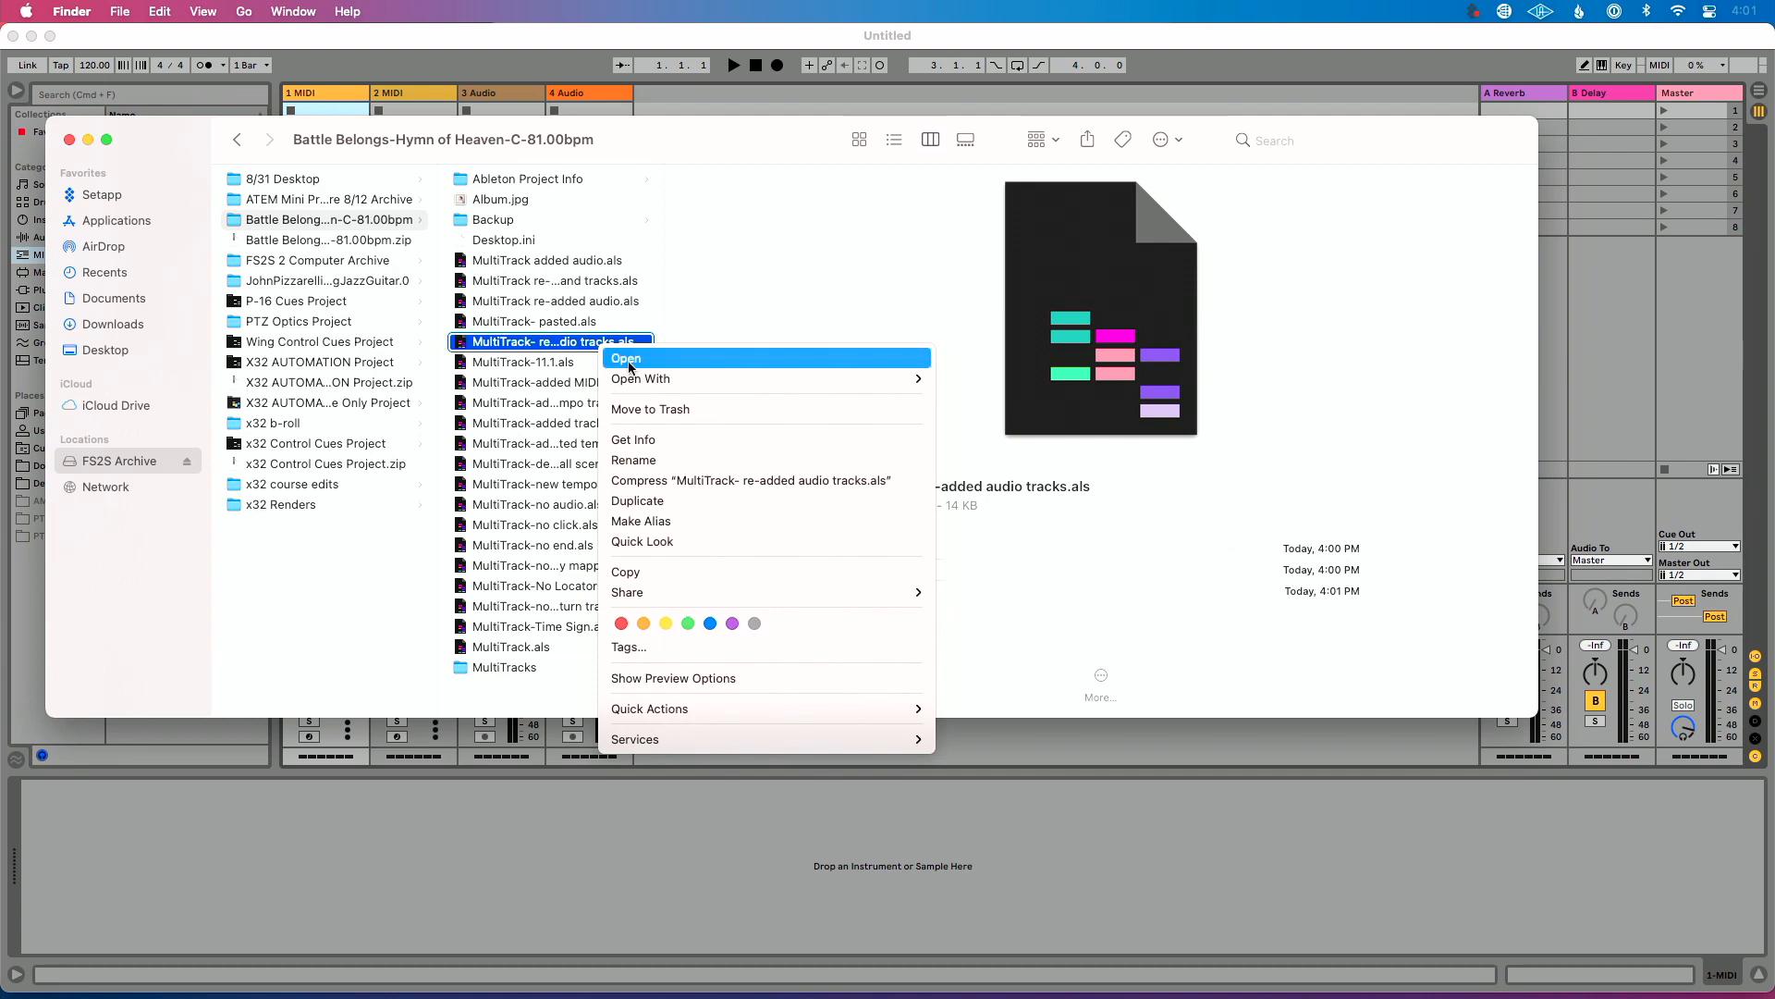
pyautogui.moveTo(666, 378)
pyautogui.click(1010, 379)
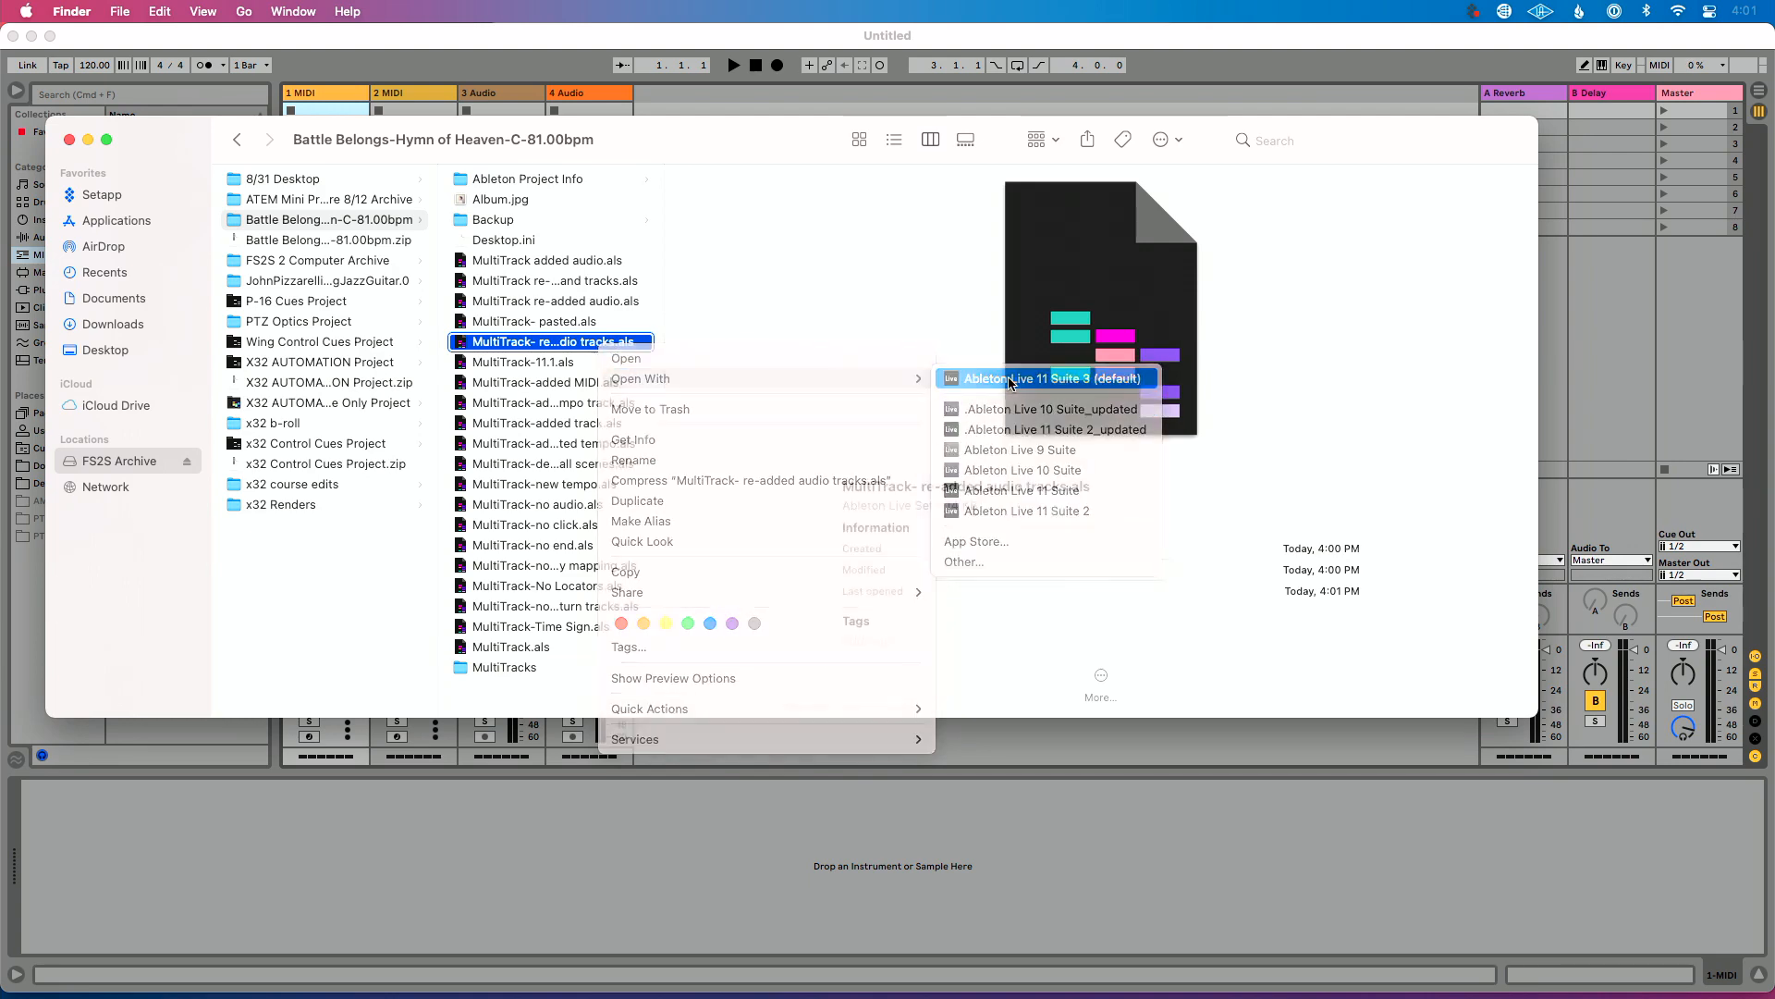